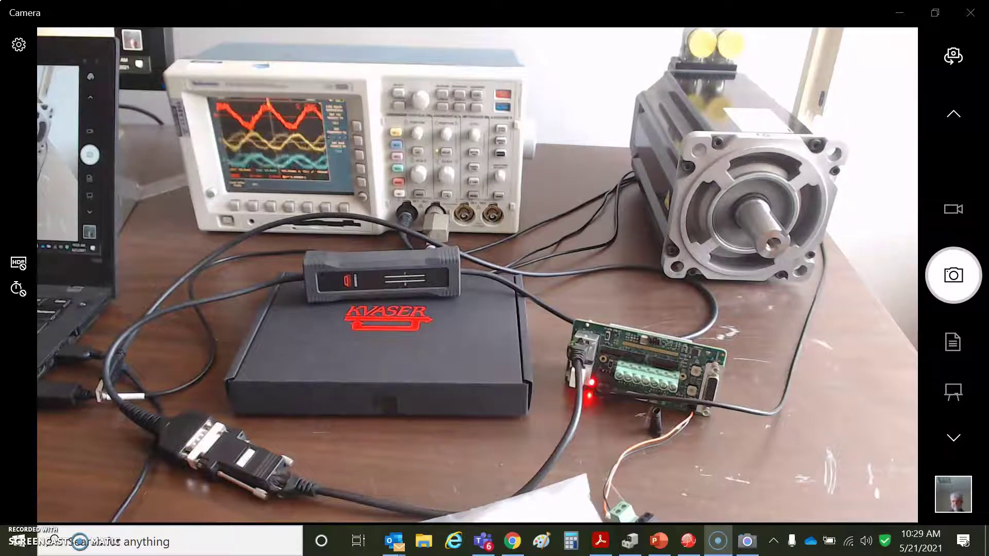
# Bring up Chrome's Kvaser U100 product page, showing the USD 500.00 CAN FD to USB interface
pyautogui.click(900, 16)
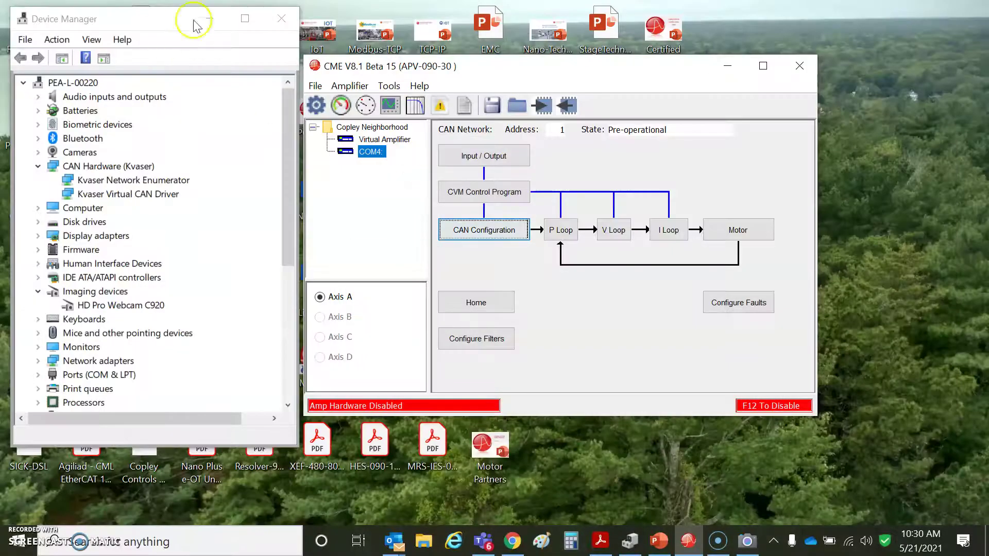
pyautogui.click(512, 541)
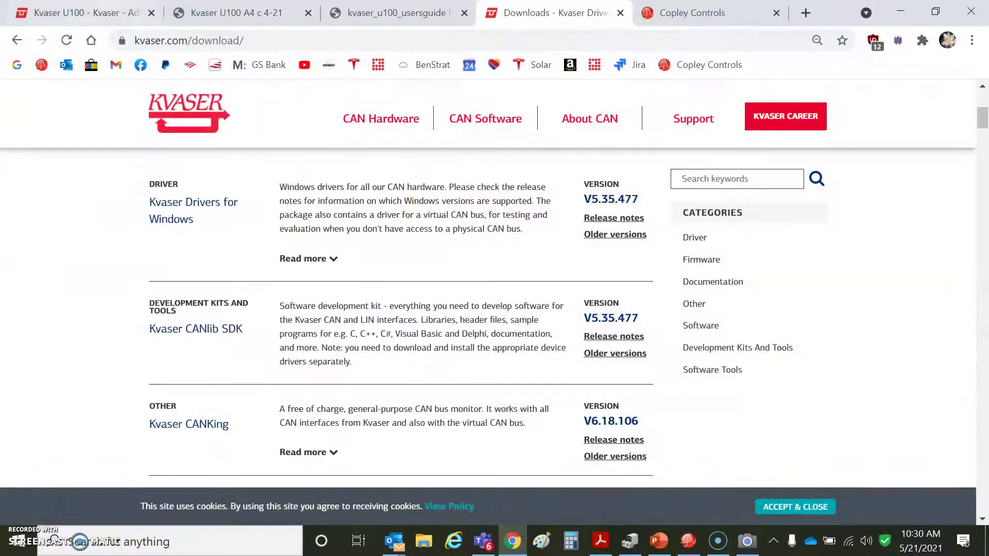
pyautogui.click(100, 18)
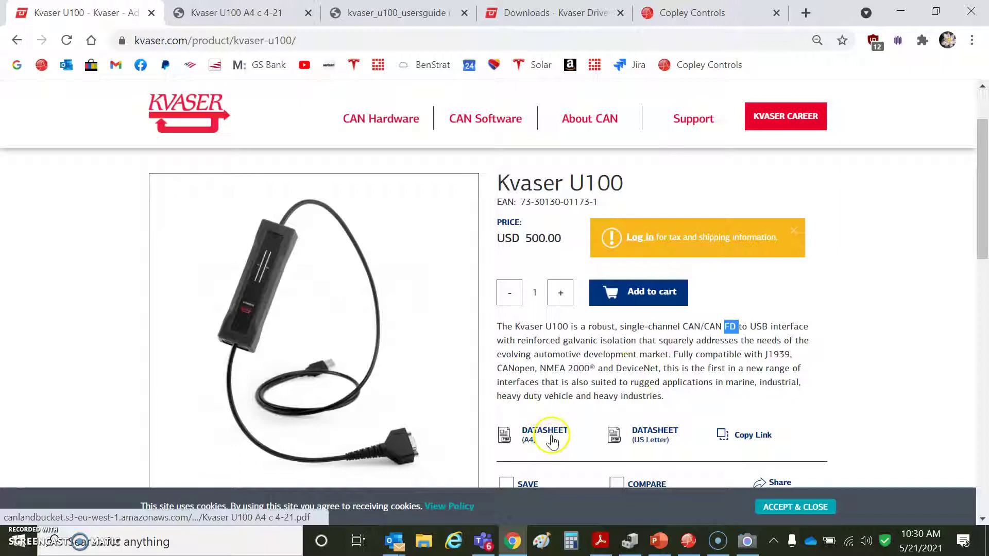
pyautogui.click(739, 338)
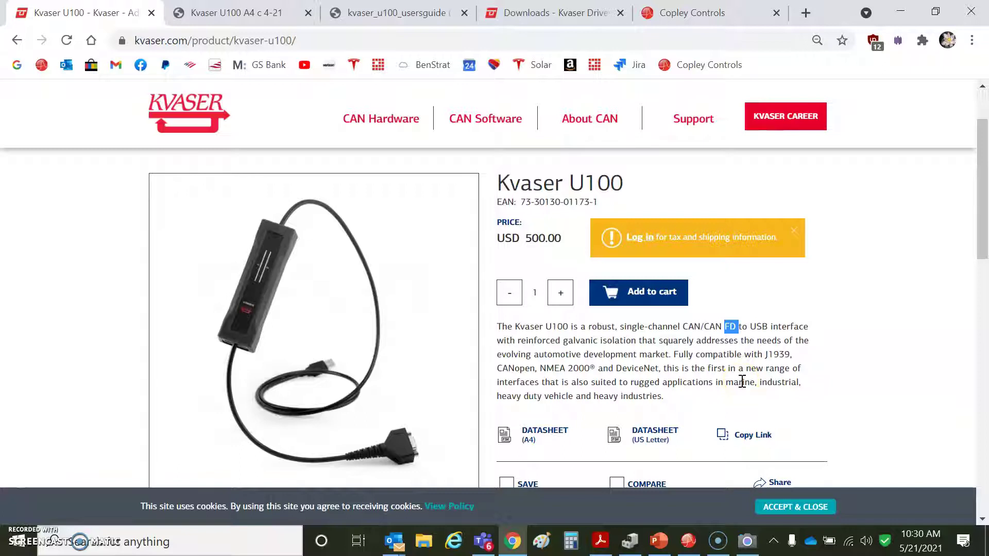
# In the U100 datasheet, highlight the 8 Mbit/s CAN FD rate, current consumption and -40 to +85 °C range
pyautogui.click(237, 17)
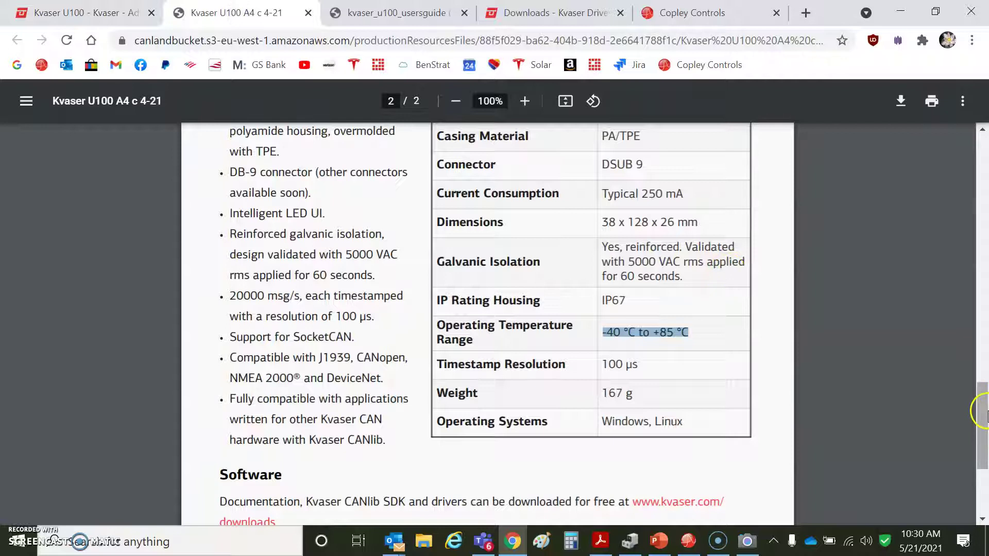
pyautogui.moveTo(981, 411); pyautogui.dragTo(981, 354)
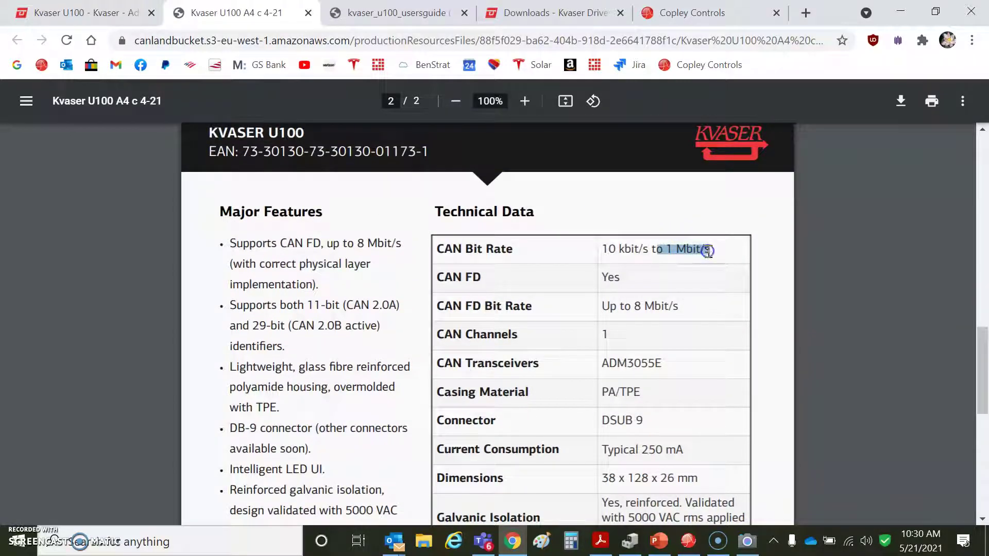
pyautogui.moveTo(604, 306); pyautogui.dragTo(689, 312)
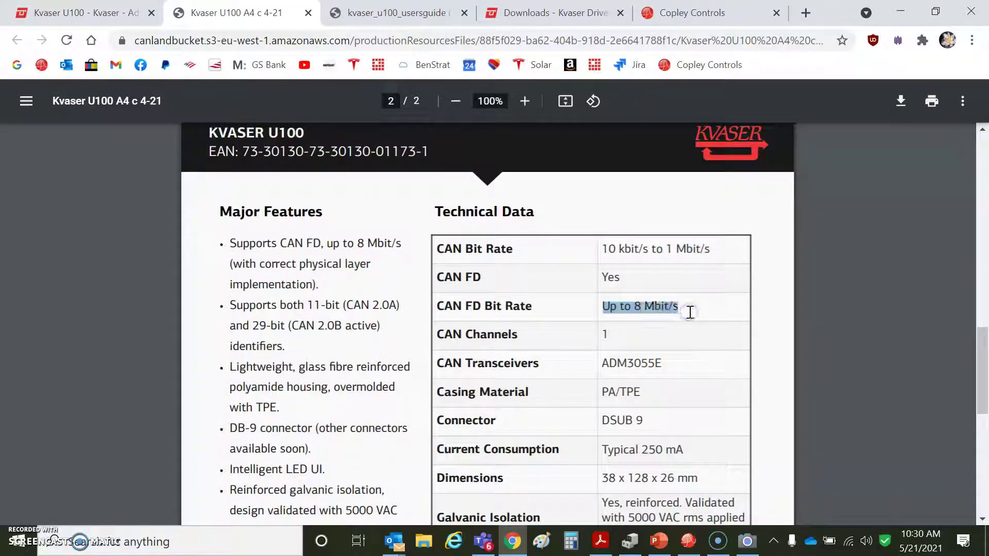
pyautogui.moveTo(980, 337); pyautogui.dragTo(984, 374)
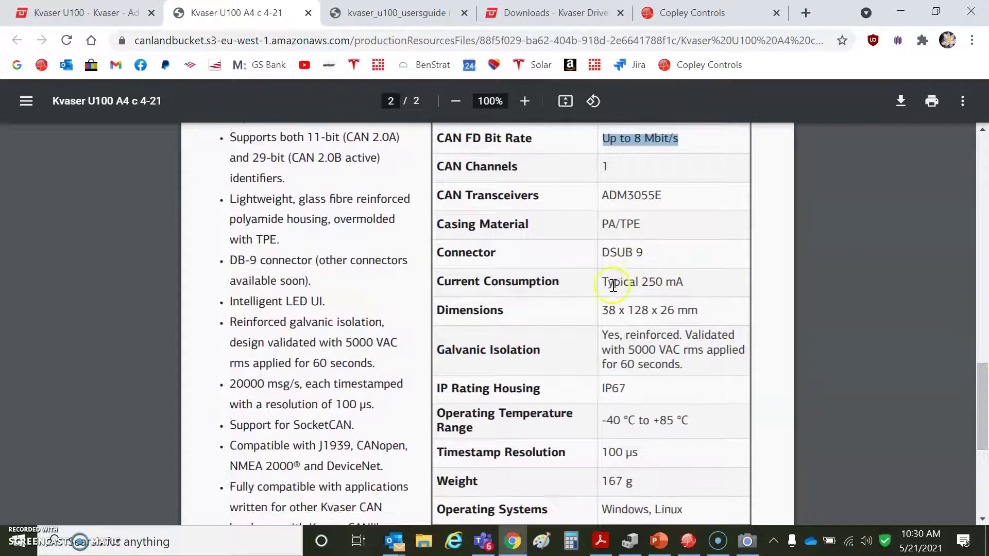
pyautogui.moveTo(604, 283); pyautogui.dragTo(684, 283)
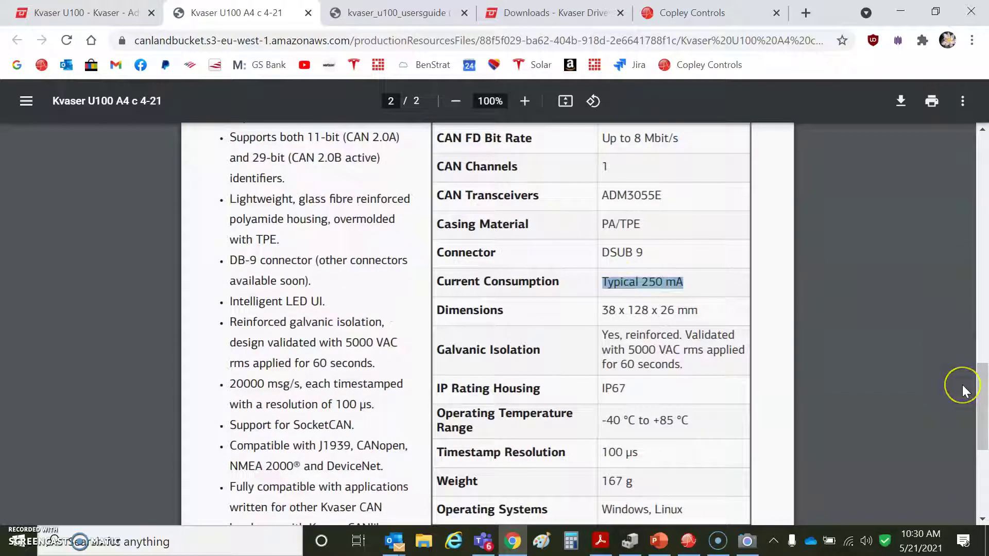
pyautogui.moveTo(980, 393); pyautogui.dragTo(982, 423)
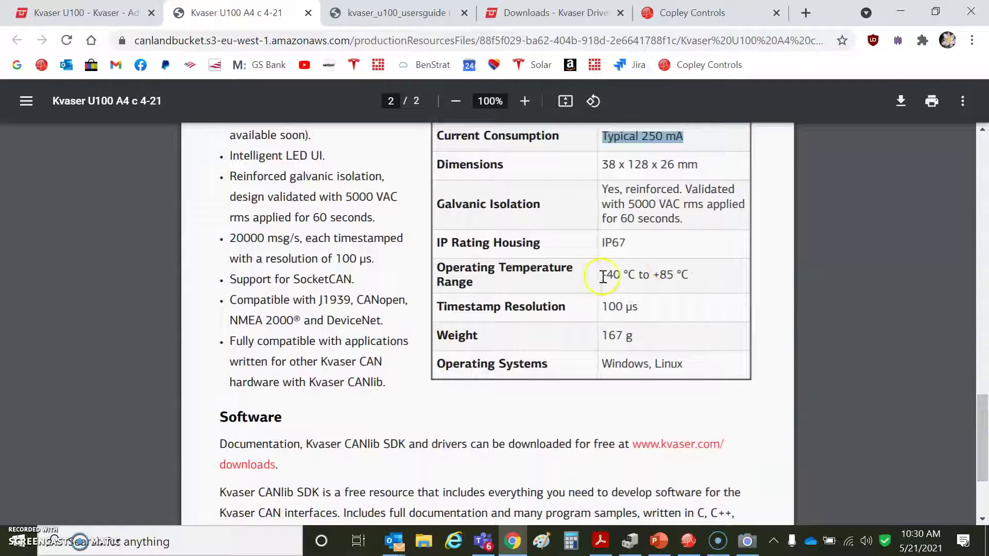
pyautogui.moveTo(602, 276); pyautogui.dragTo(703, 276)
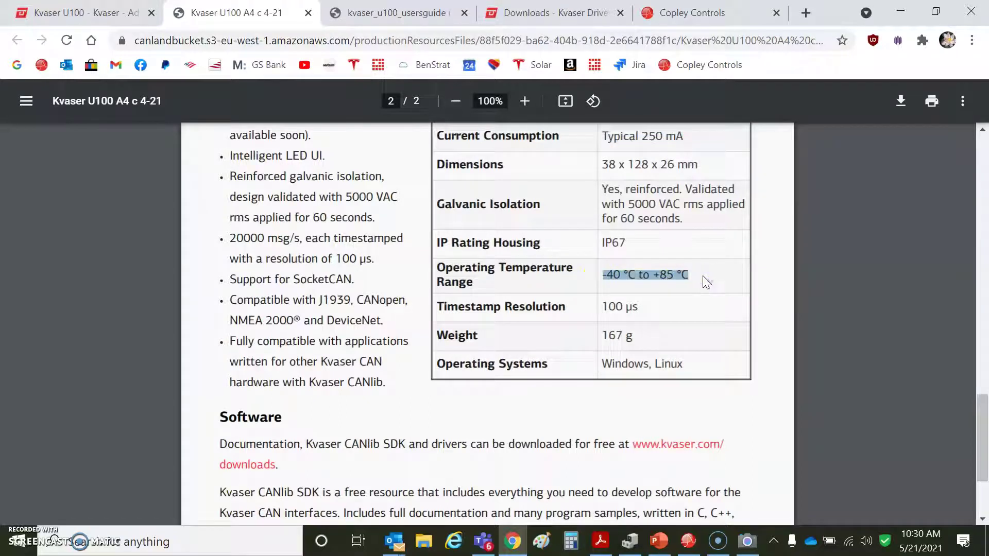
pyautogui.click(418, 8)
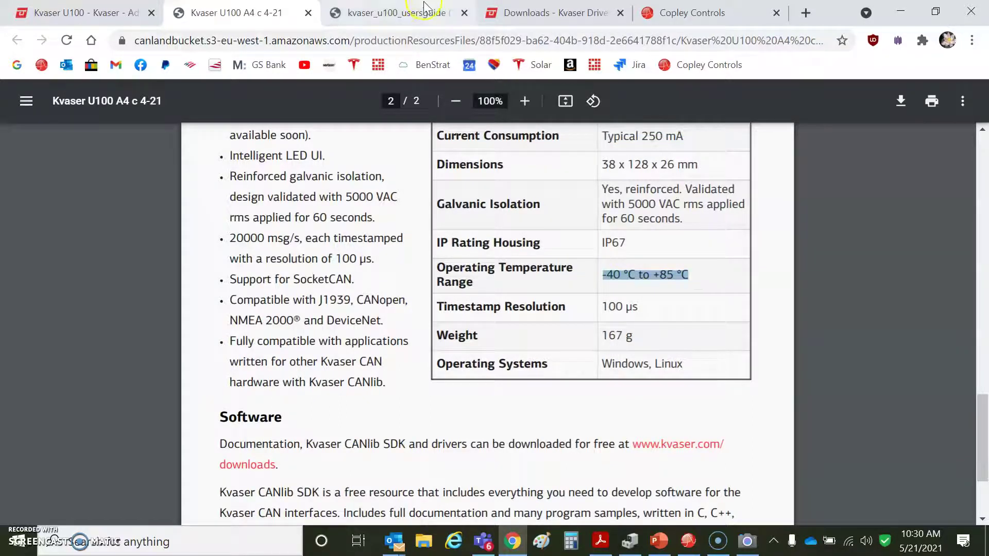
# Highlight the 20 000 msg/s max message rate on user's guide page 12, then return to Kvaser downloads
pyautogui.click(396, 15)
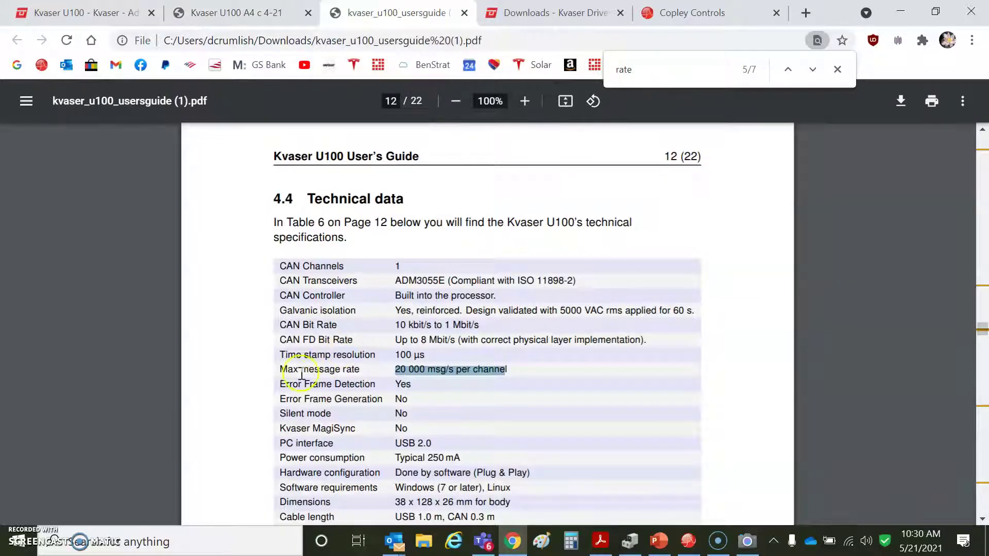
pyautogui.moveTo(282, 370); pyautogui.dragTo(536, 375)
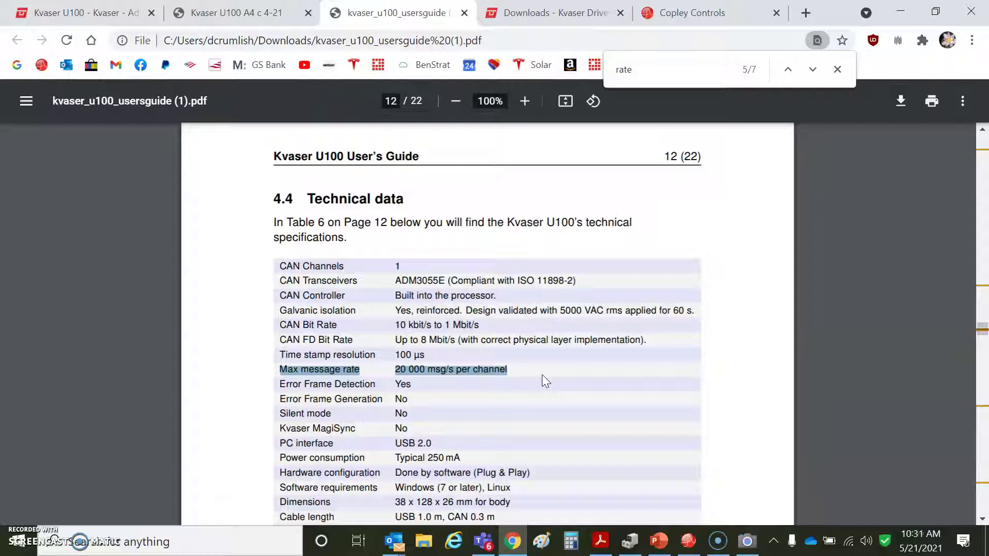
pyautogui.click(559, 15)
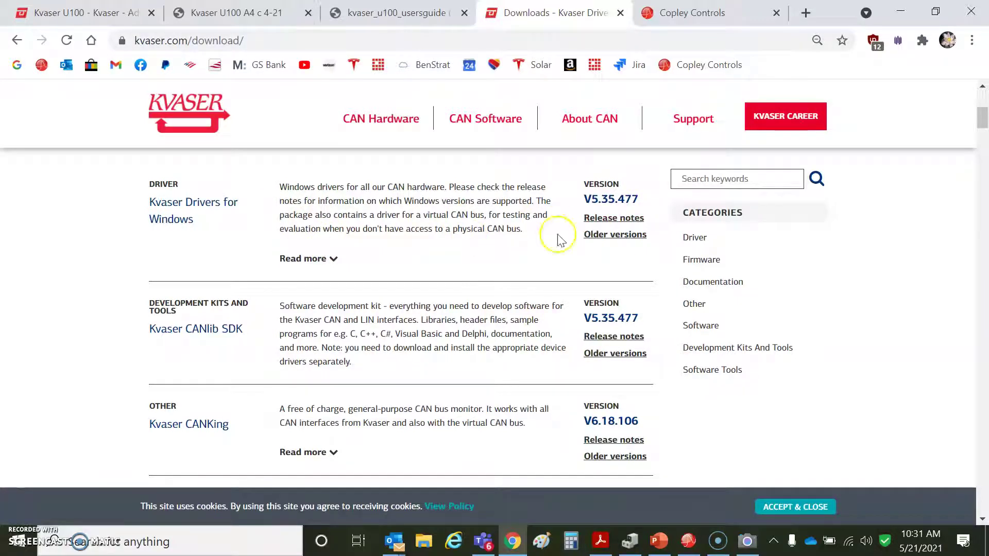
# Open the AN015 CAN Bus Cabling Guide from Copley's General Resources application notes
pyautogui.click(716, 24)
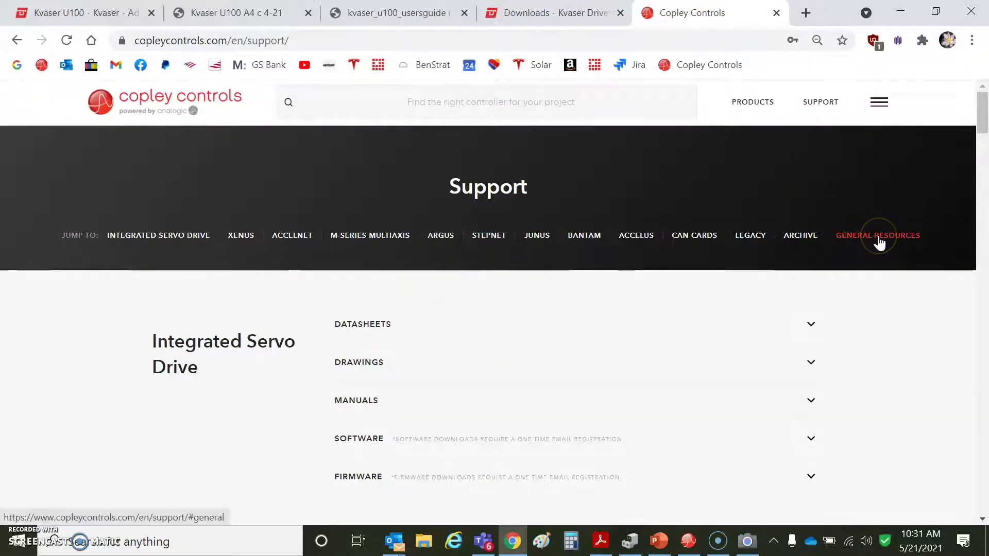
pyautogui.click(879, 238)
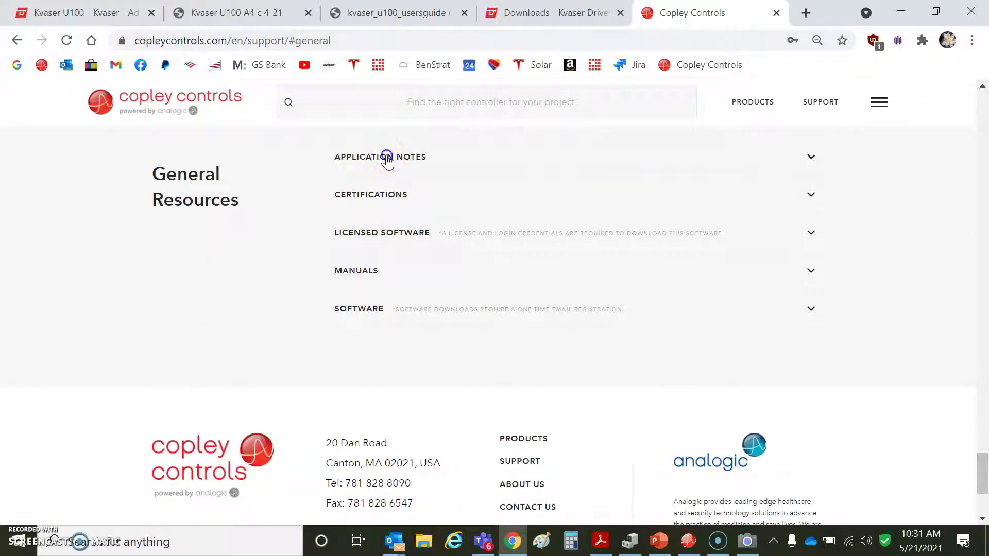
pyautogui.click(387, 158)
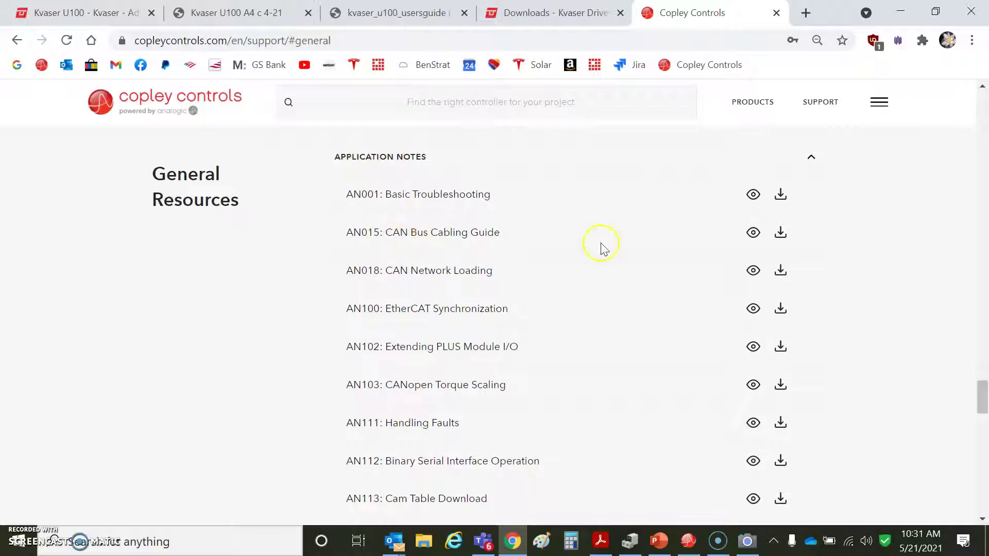
pyautogui.click(755, 233)
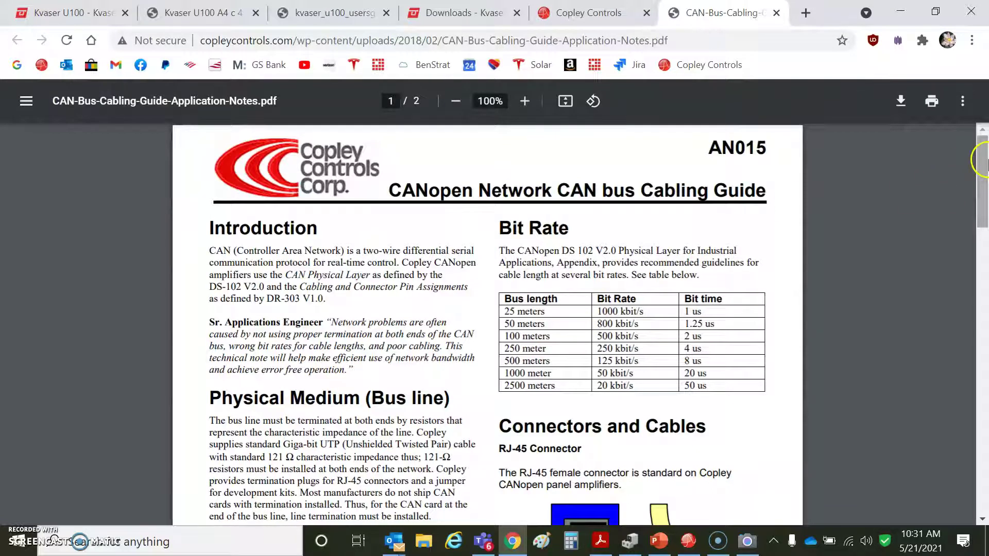
# Scroll to the cabling guide's page 2 and highlight the CAN_H pin 7 row of the D-sub table
pyautogui.moveTo(984, 163); pyautogui.dragTo(984, 343)
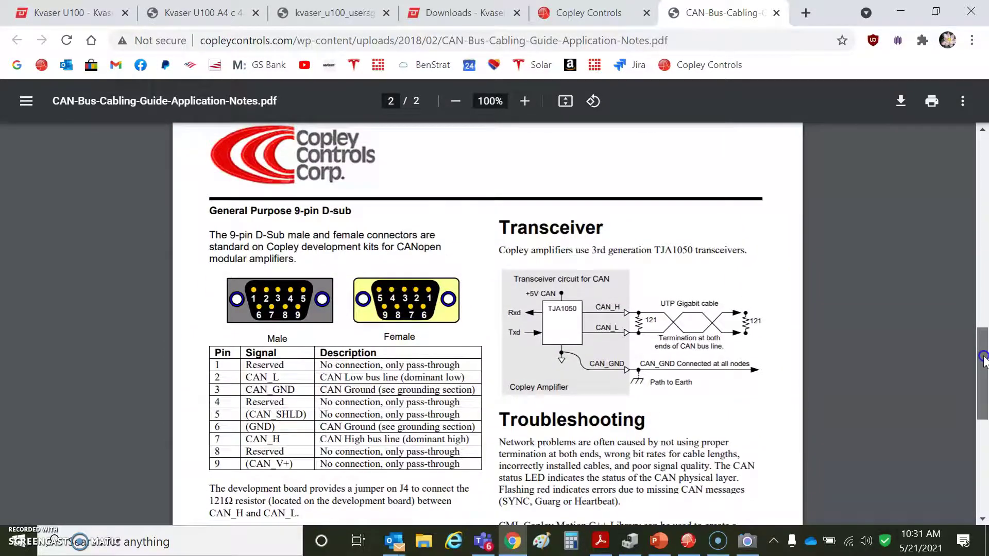
pyautogui.scroll(-2, 291, 318)
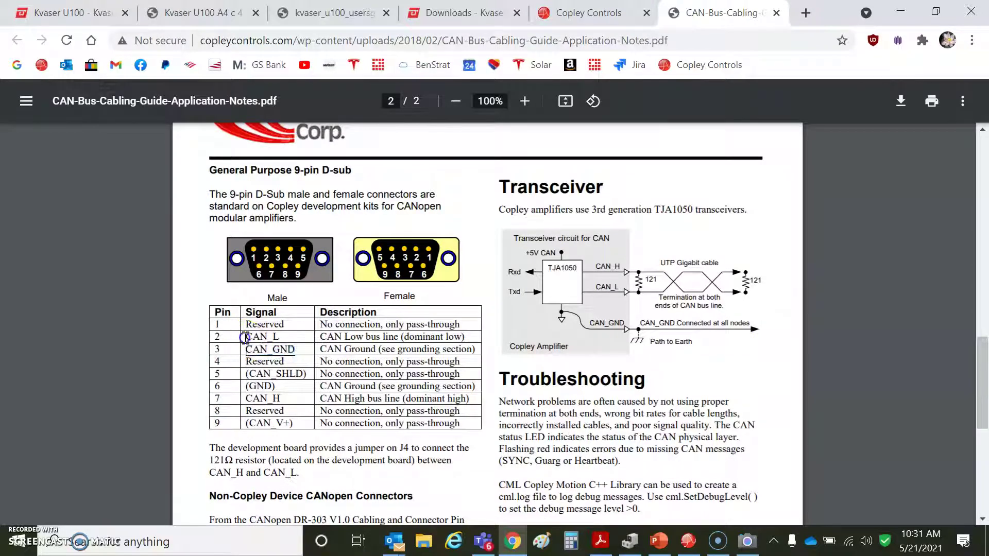
pyautogui.moveTo(242, 398); pyautogui.dragTo(307, 404)
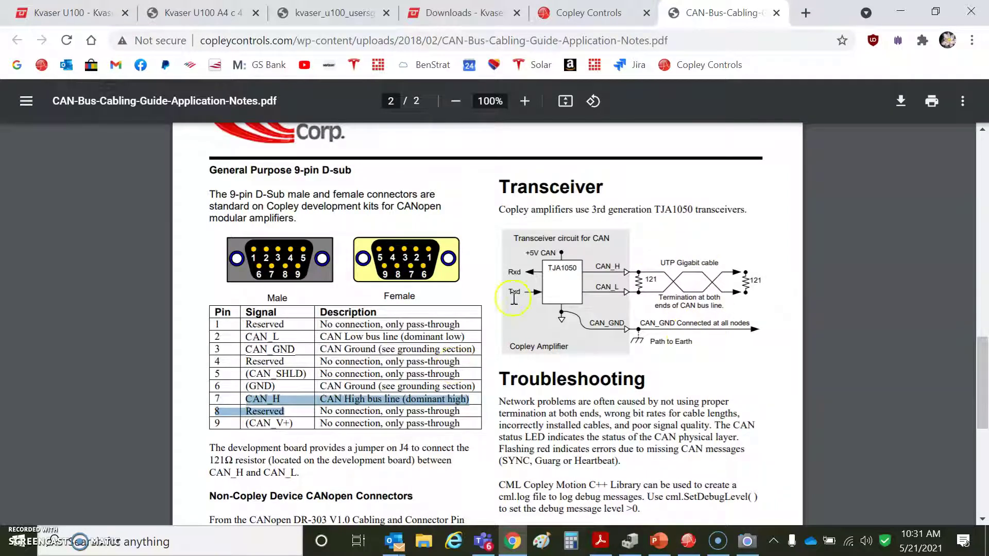
pyautogui.click(485, 284)
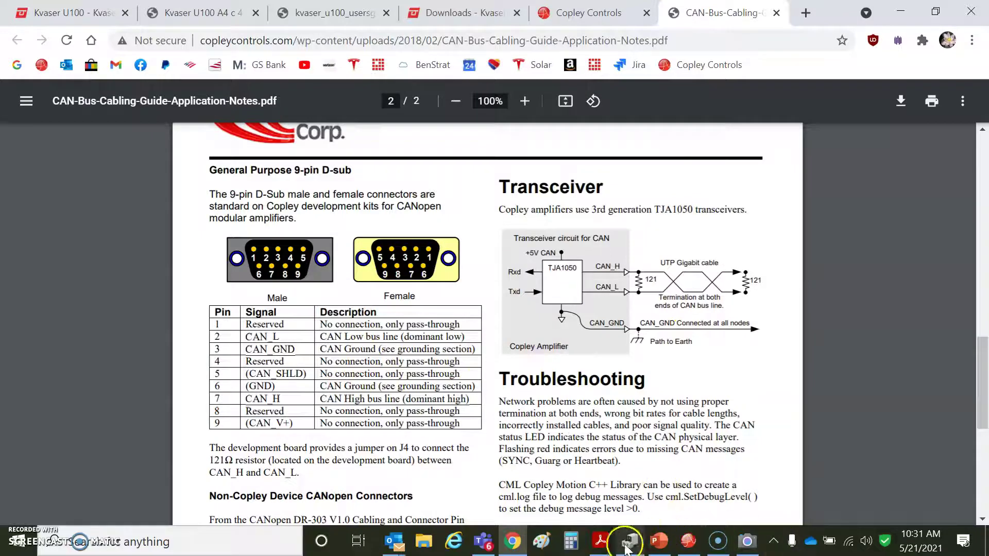
# Show the CC59-00998 RJ45-to-DB9 adapter drawing and its wiring table in Acrobat
pyautogui.click(600, 541)
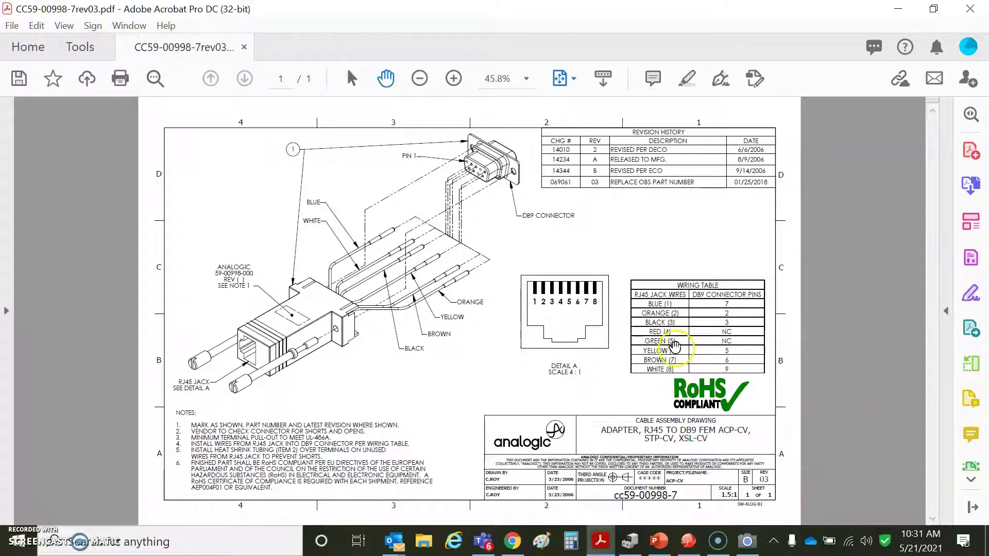
# Review D-sub pin 4 'Reserved' and pin 5 'CAN_SHLD', then minimize Chrome to reveal CME
pyautogui.click(894, 12)
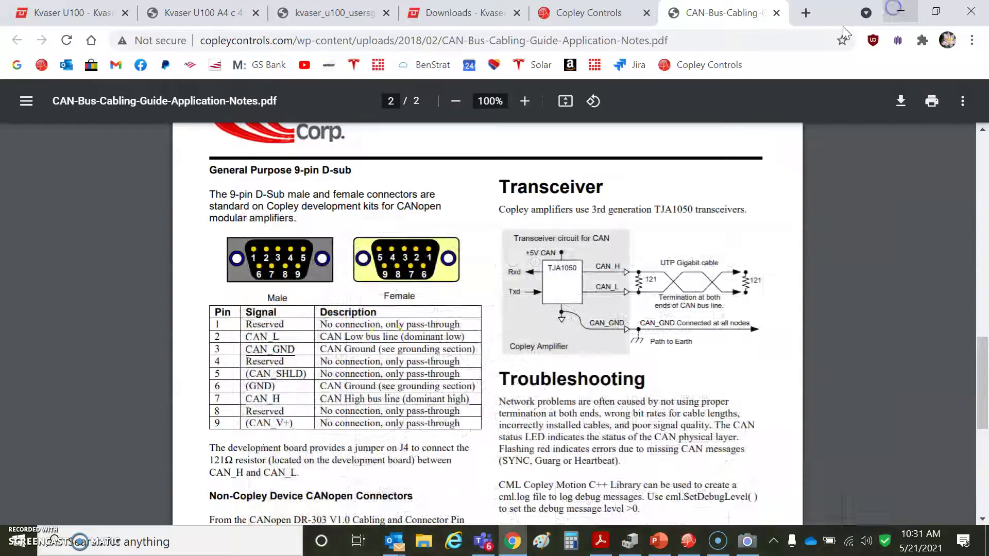
pyautogui.doubleClick(246, 361)
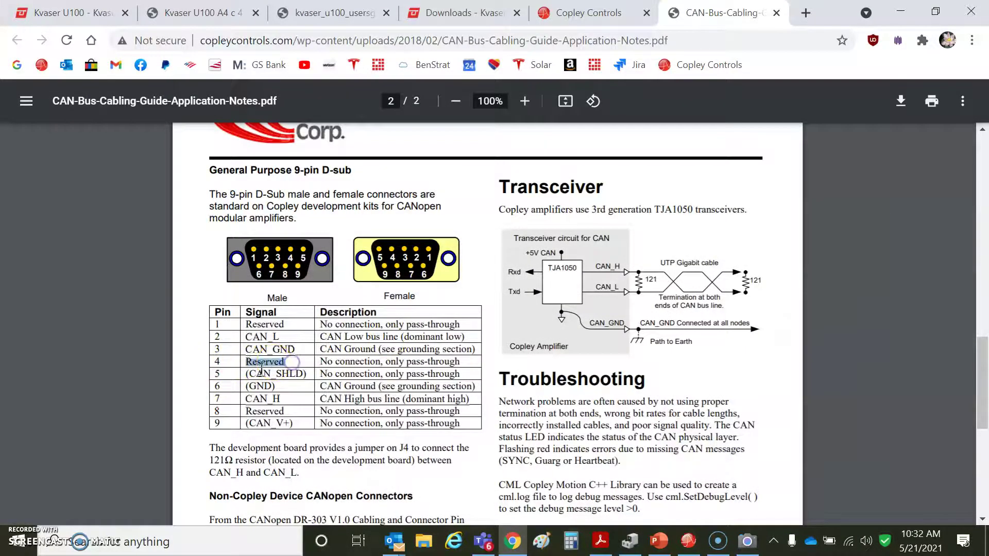
pyautogui.moveTo(247, 373); pyautogui.dragTo(302, 374)
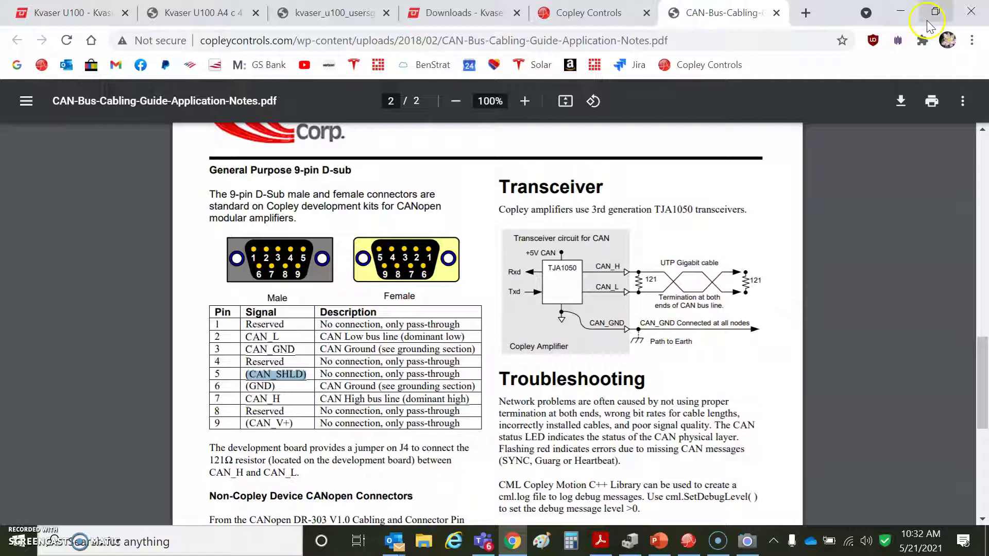
pyautogui.click(900, 11)
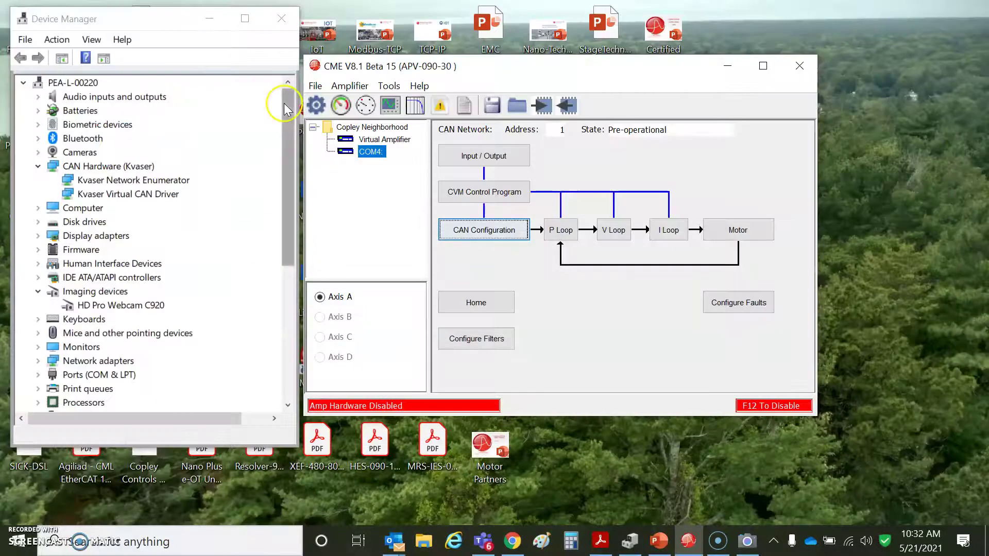
# Reconnect CME via the Communications Wizard on serial COM4 at 115200 baud, without saving data
pyautogui.click(392, 81)
pyautogui.click(412, 101)
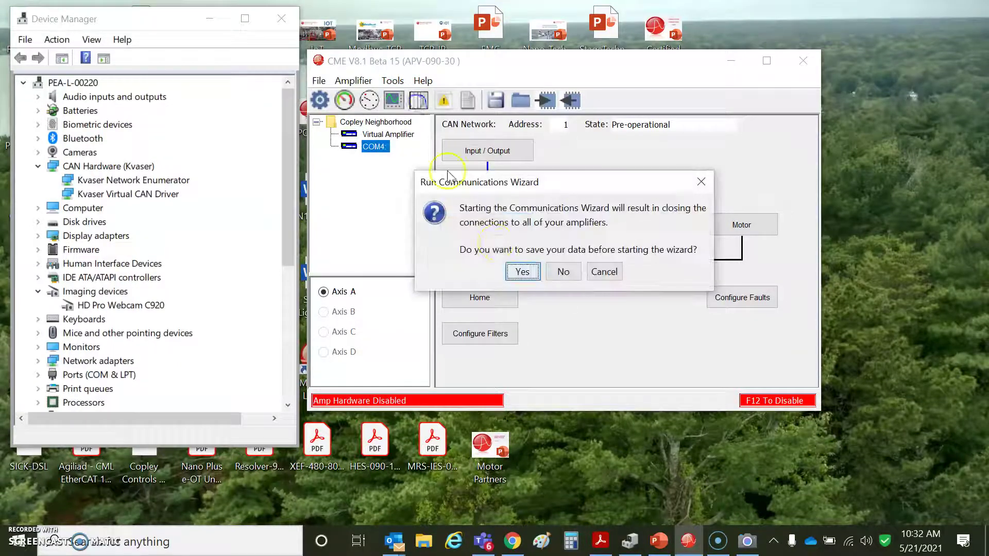
pyautogui.click(562, 271)
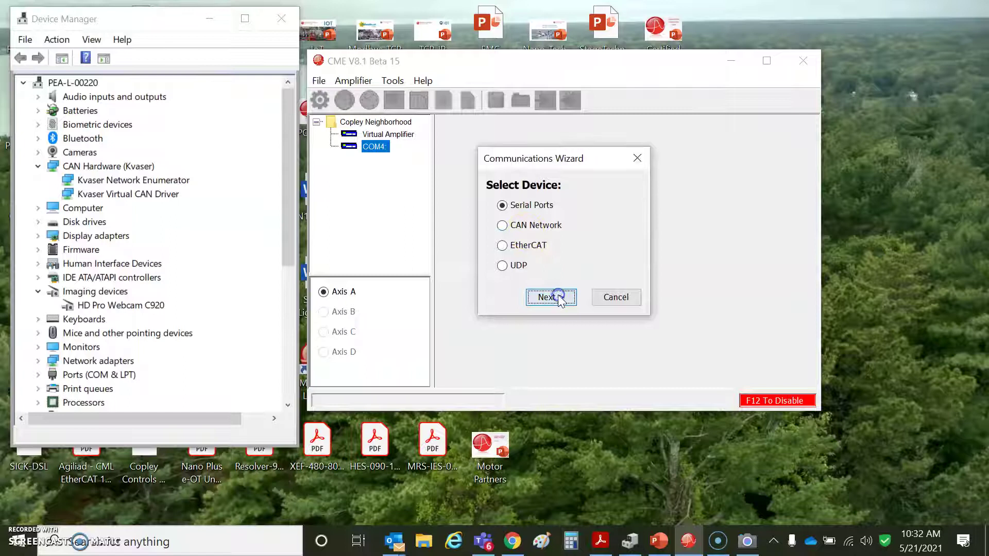
pyautogui.click(551, 297)
pyautogui.click(726, 415)
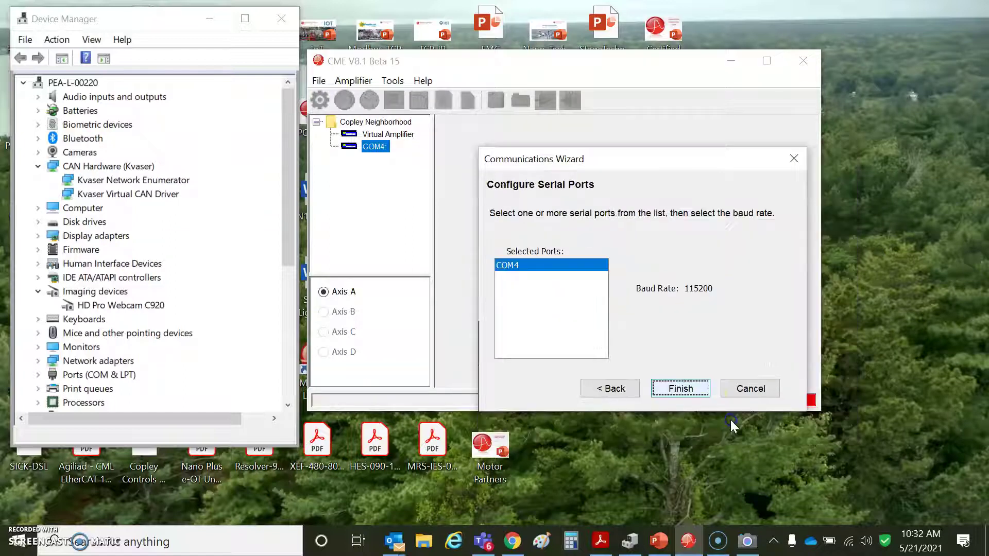
pyautogui.click(681, 389)
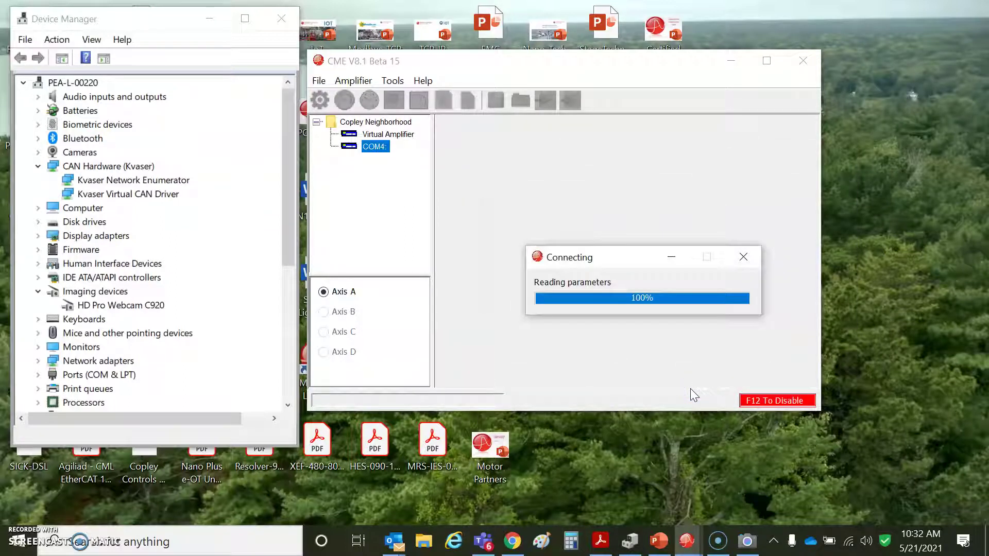
# Step through Basic Setup, accepting motor, feedback and brake settings and keeping Position mode over CAN
pyautogui.click(320, 100)
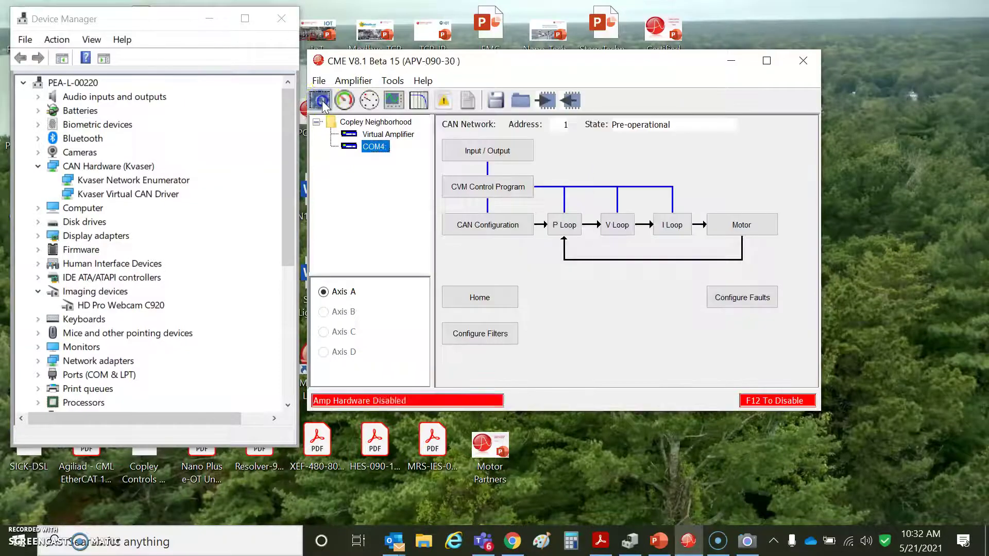
pyautogui.click(486, 461)
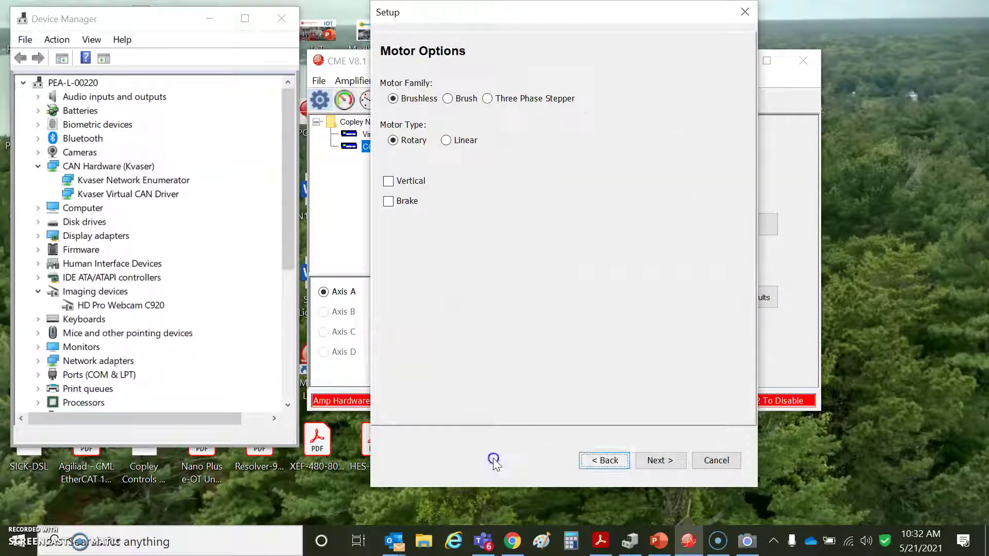
pyautogui.click(657, 460)
pyautogui.click(657, 460)
pyautogui.click(657, 461)
pyautogui.click(658, 461)
pyautogui.click(656, 461)
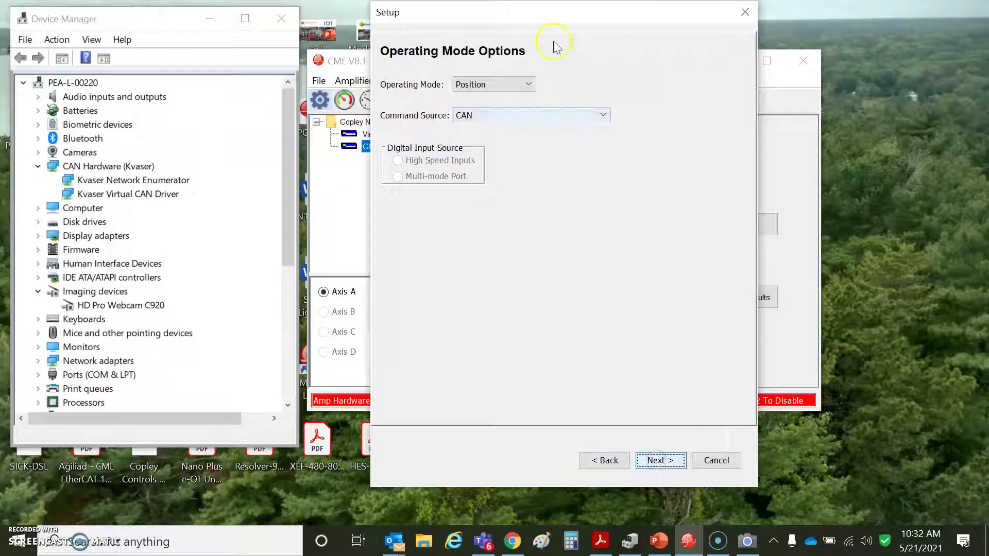
pyautogui.click(664, 462)
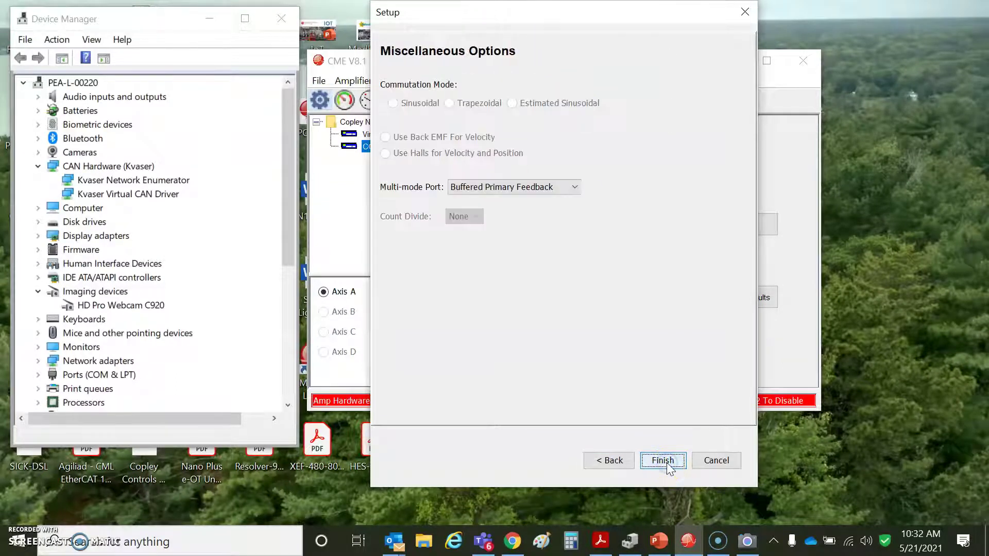
# Finish the setup, save it to amplifier flash, and check the 1 Mbit/s CAN configuration
pyautogui.click(668, 465)
pyautogui.click(580, 257)
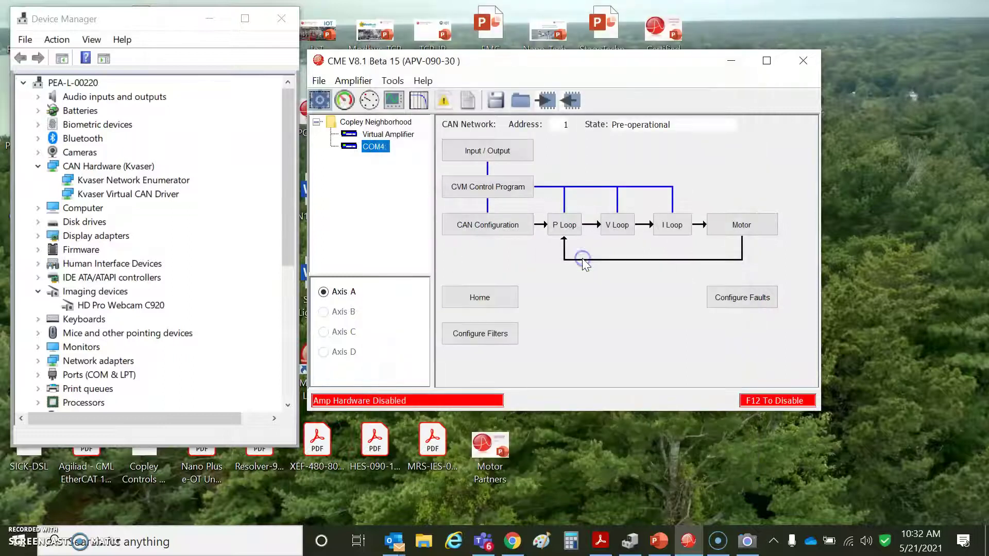
pyautogui.click(479, 225)
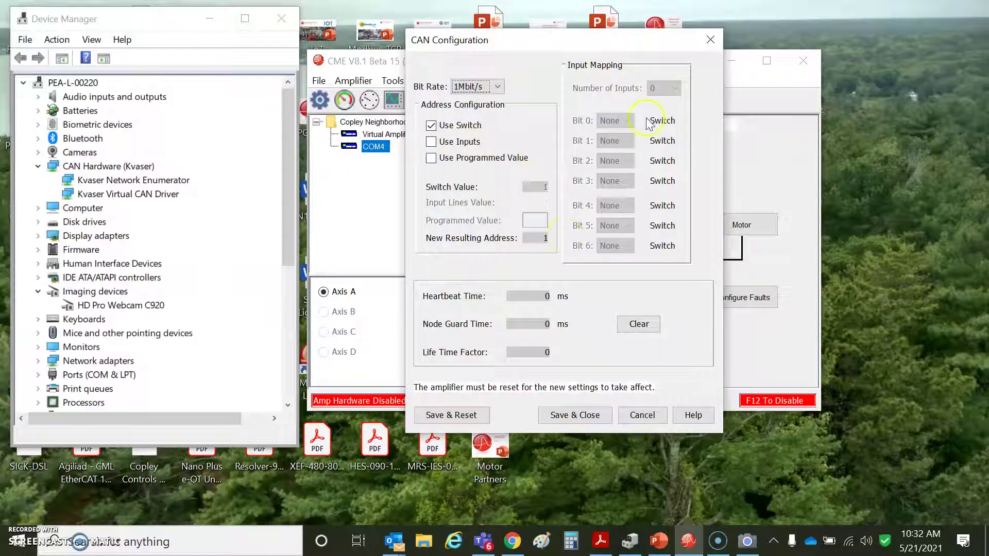
pyautogui.click(718, 38)
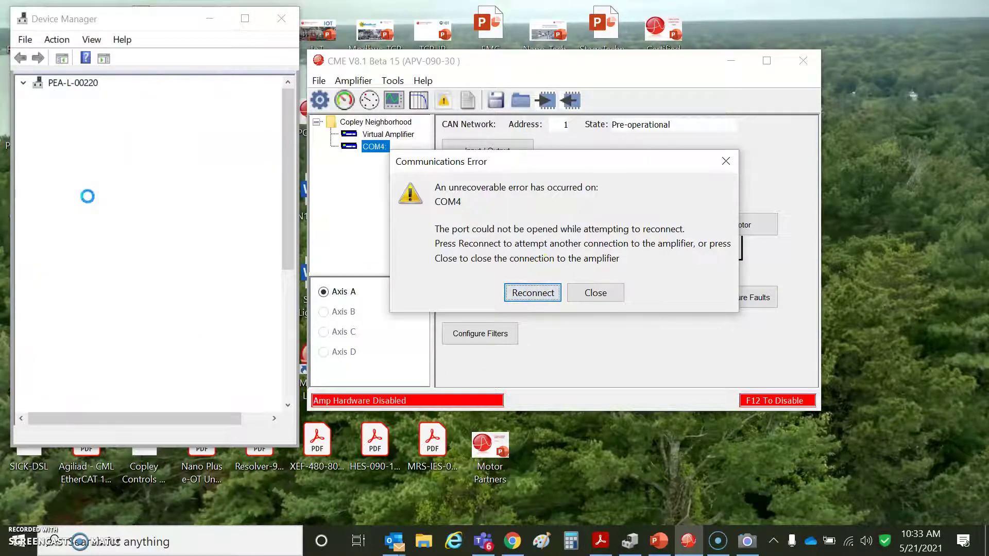
pyautogui.doubleClick(93, 194)
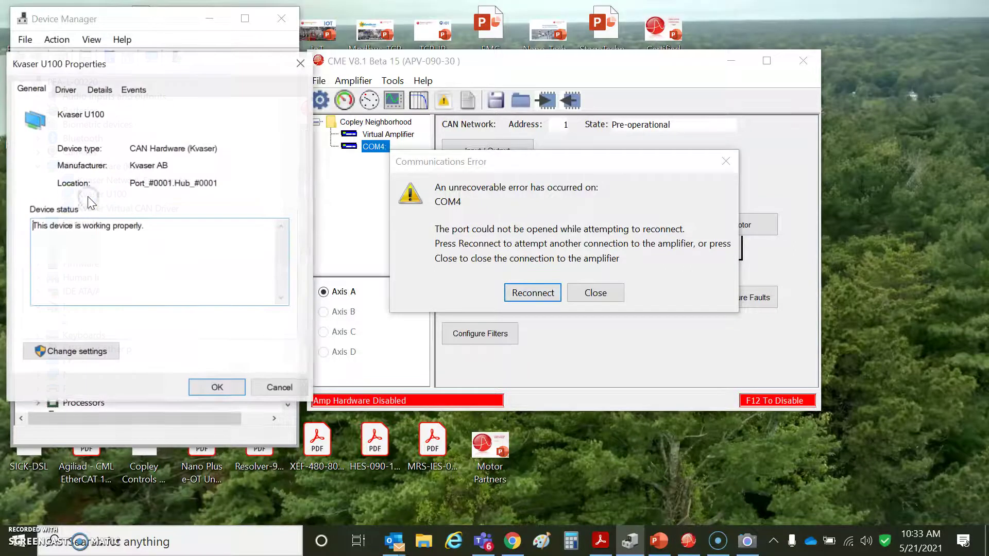
pyautogui.click(65, 89)
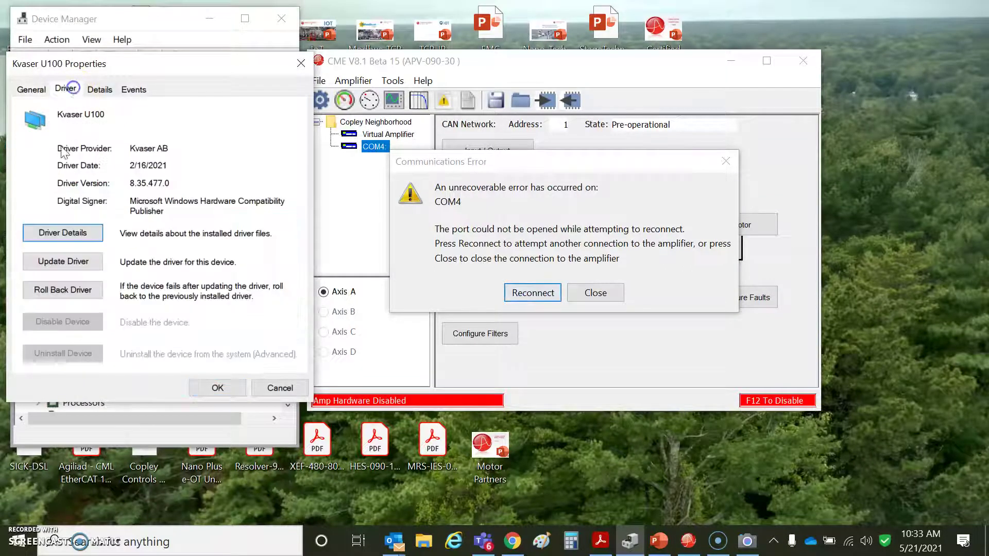
pyautogui.click(63, 262)
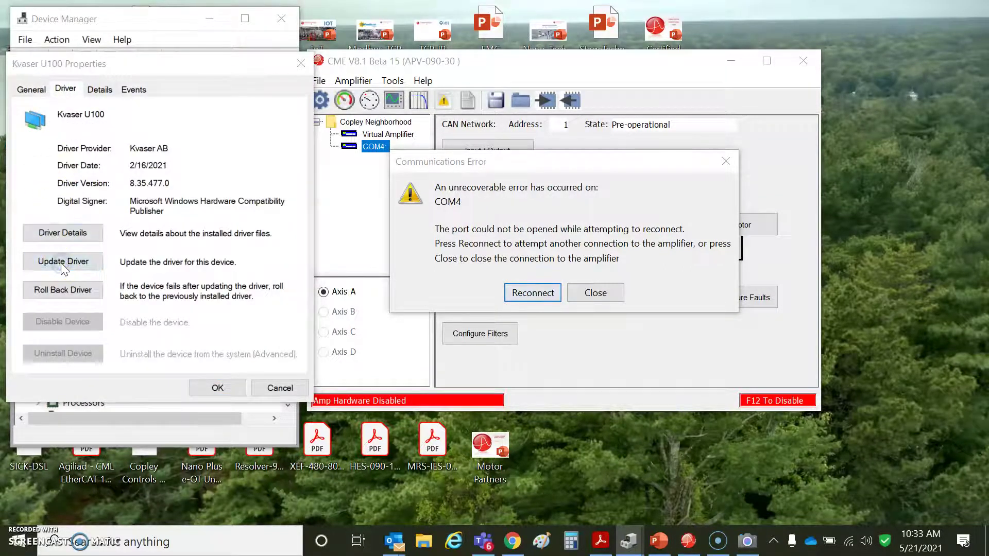
pyautogui.click(106, 260)
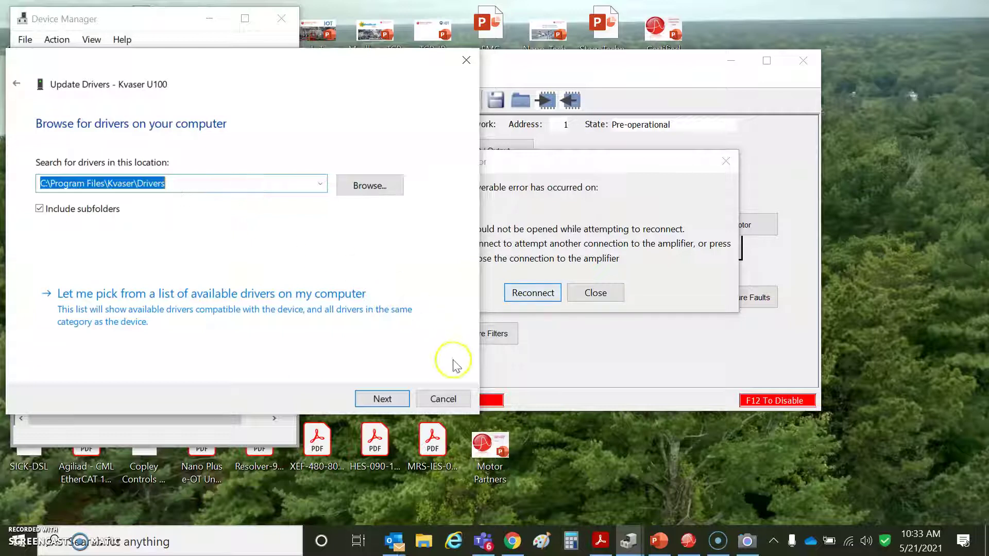
pyautogui.click(435, 398)
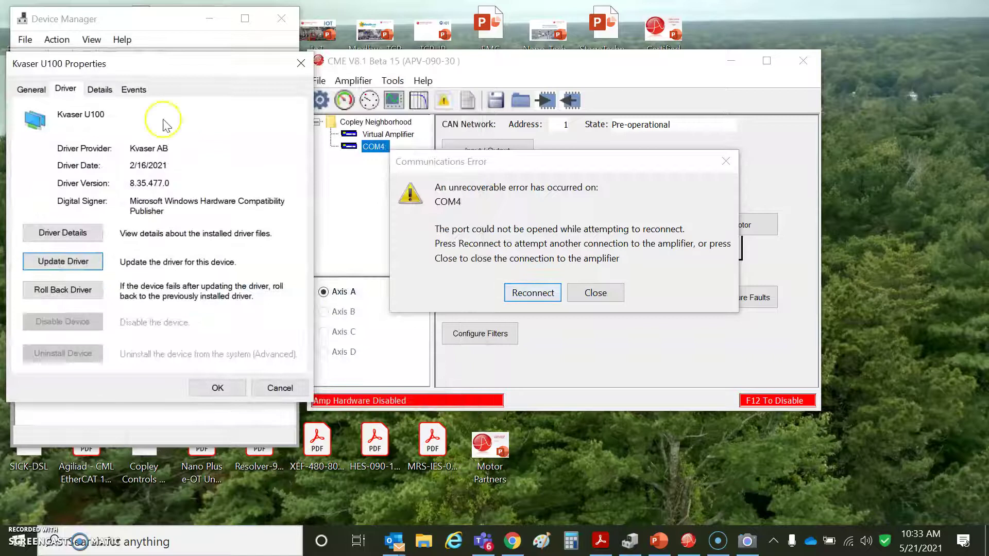
pyautogui.click(31, 89)
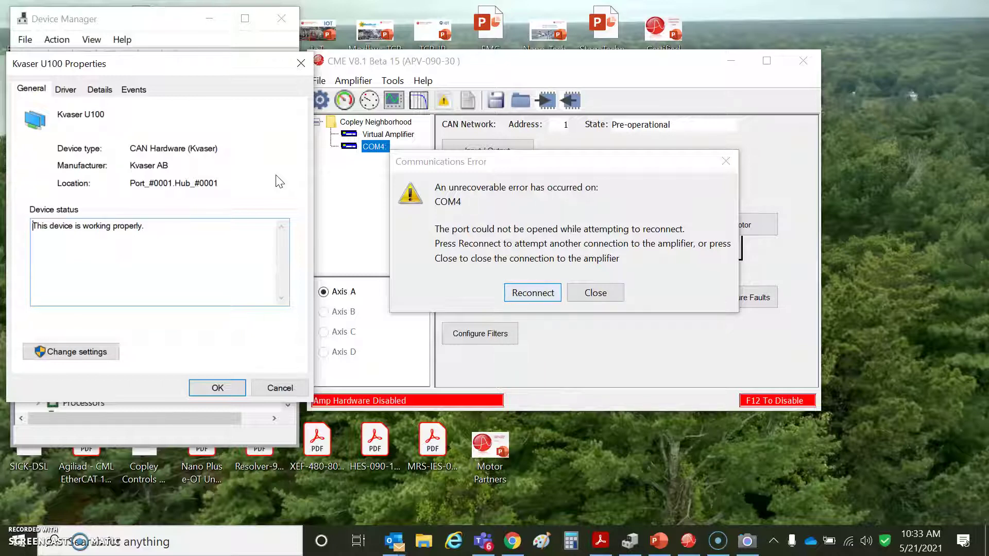
pyautogui.moveTo(173, 61); pyautogui.dragTo(203, 72)
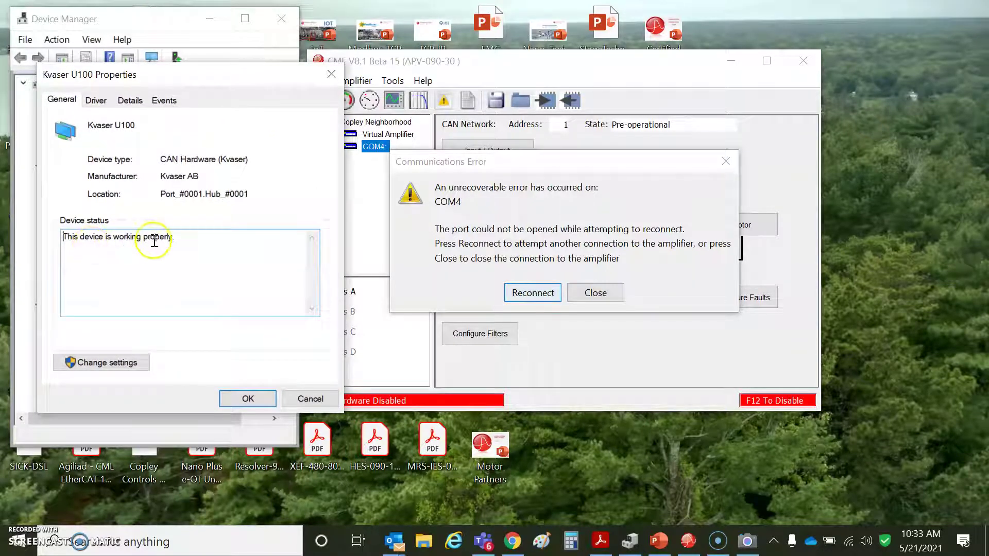
pyautogui.click(331, 75)
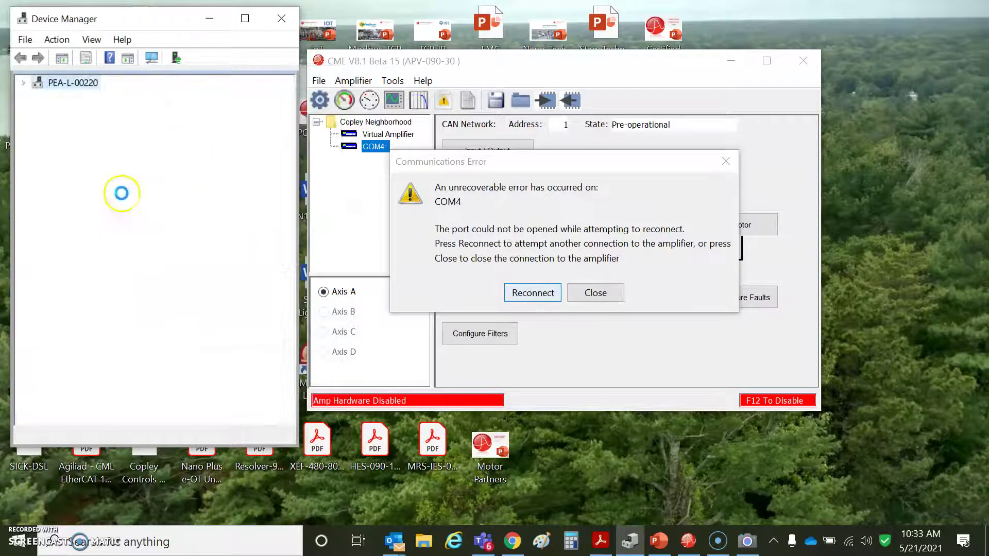
# Bring back the Camera live view of the Kvaser adapter, drive board, motor and oscilloscope
pyautogui.click(719, 545)
pyautogui.click(746, 541)
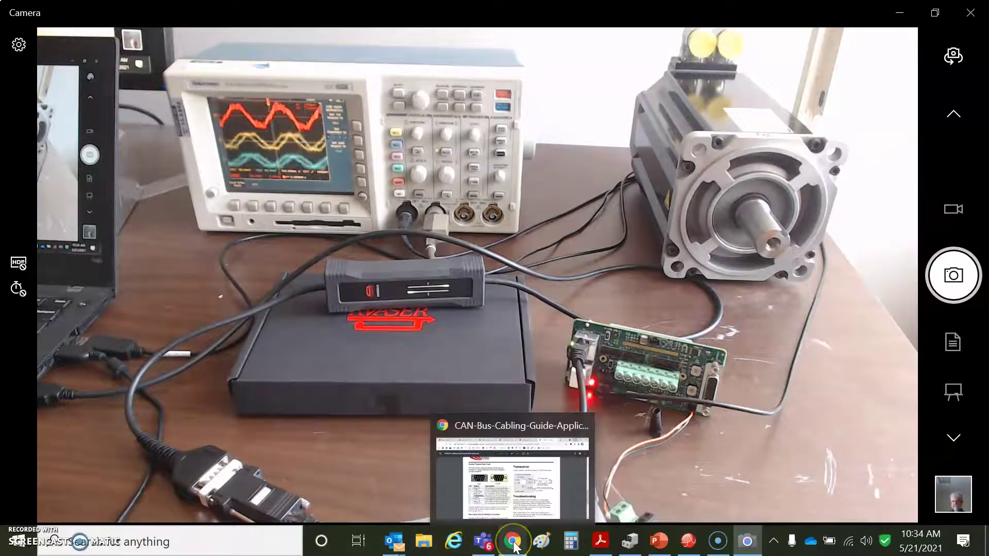
# Give up the failed amplifier reconnection and close the connection without saving data
pyautogui.click(688, 541)
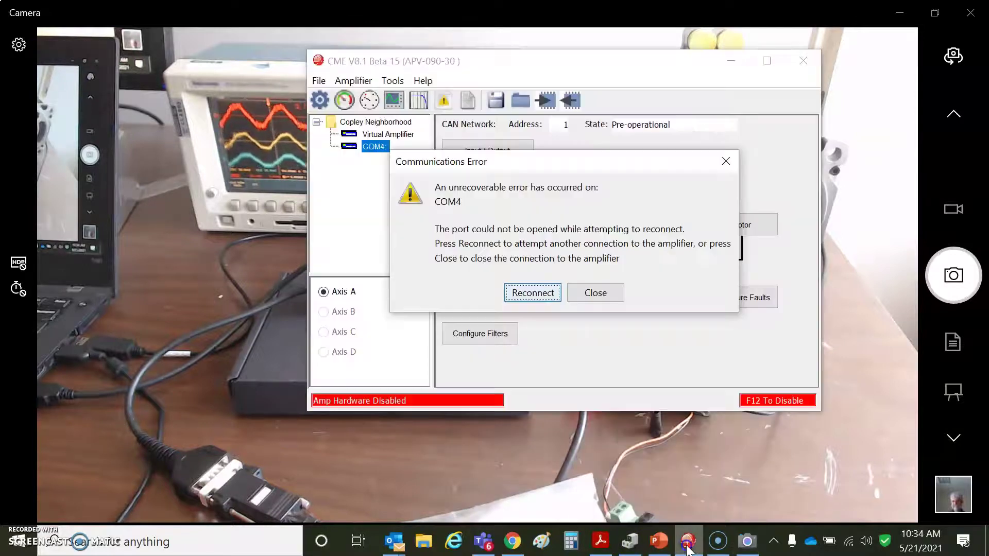
pyautogui.click(525, 294)
pyautogui.click(578, 297)
pyautogui.click(565, 258)
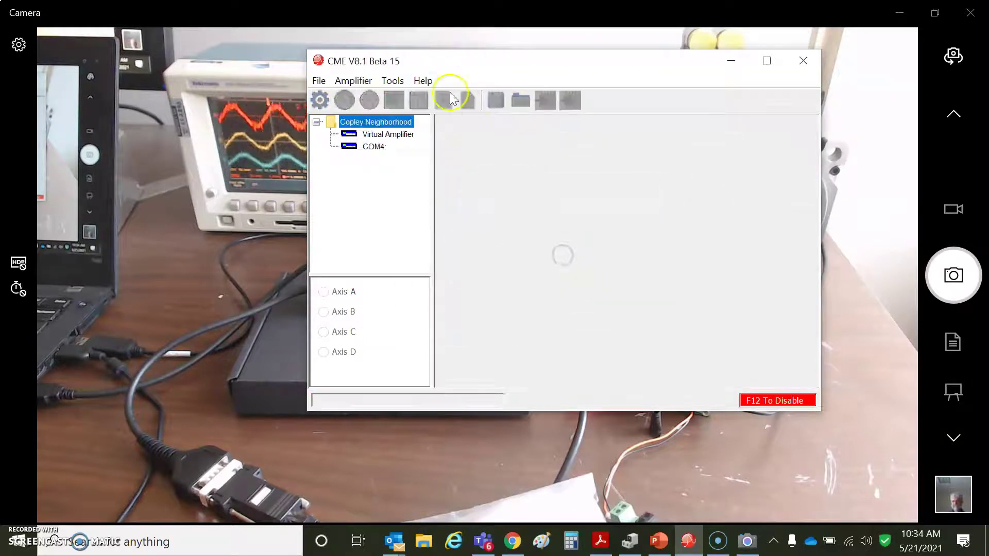
# Run the Communications Wizard with CAN Network and the Kvaser interface; the connection attempt fails
pyautogui.click(393, 81)
pyautogui.click(415, 100)
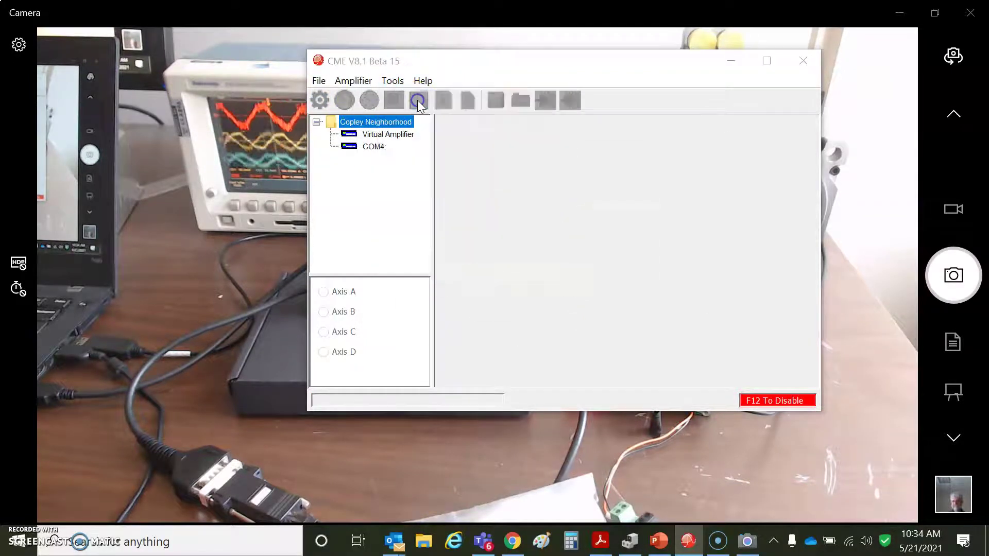
pyautogui.click(520, 226)
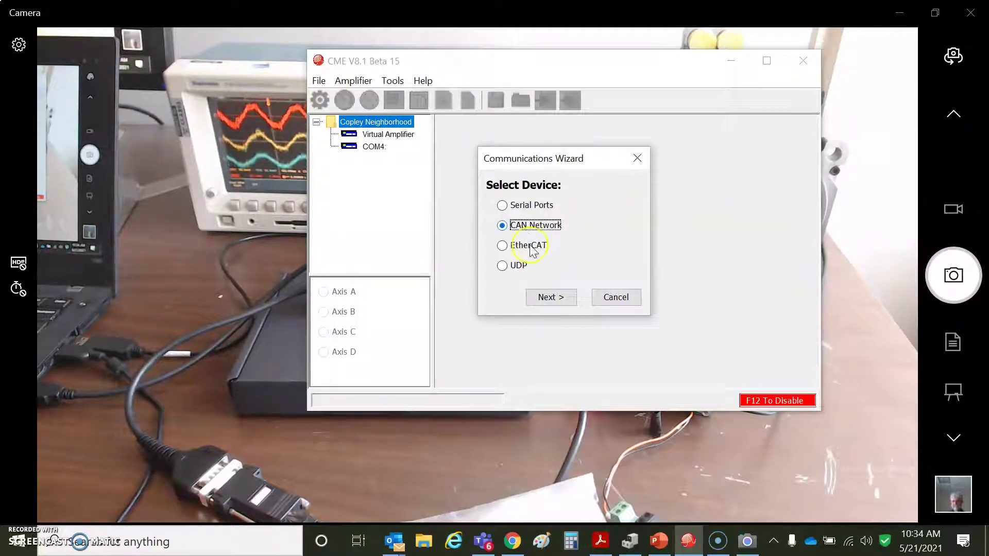
pyautogui.click(552, 297)
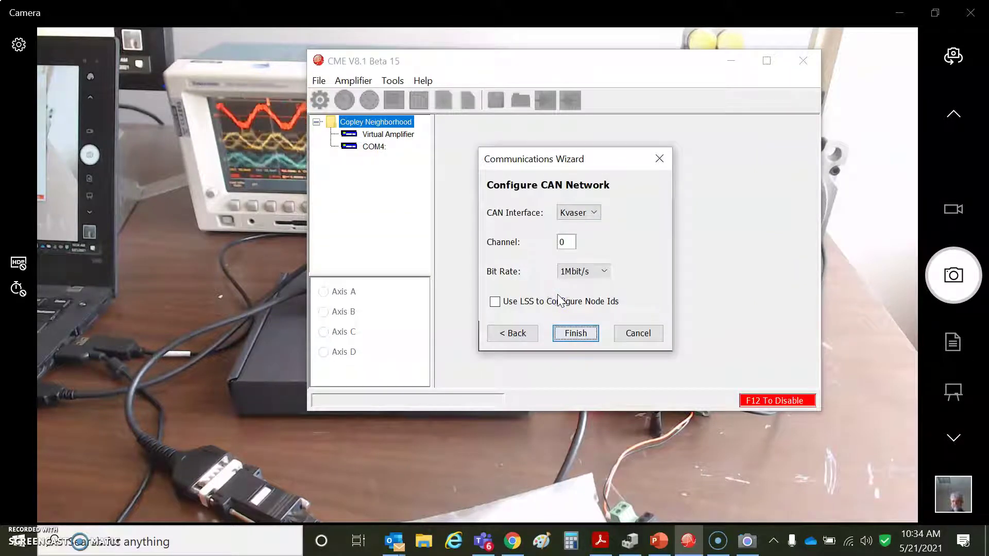
pyautogui.click(594, 212)
pyautogui.click(574, 227)
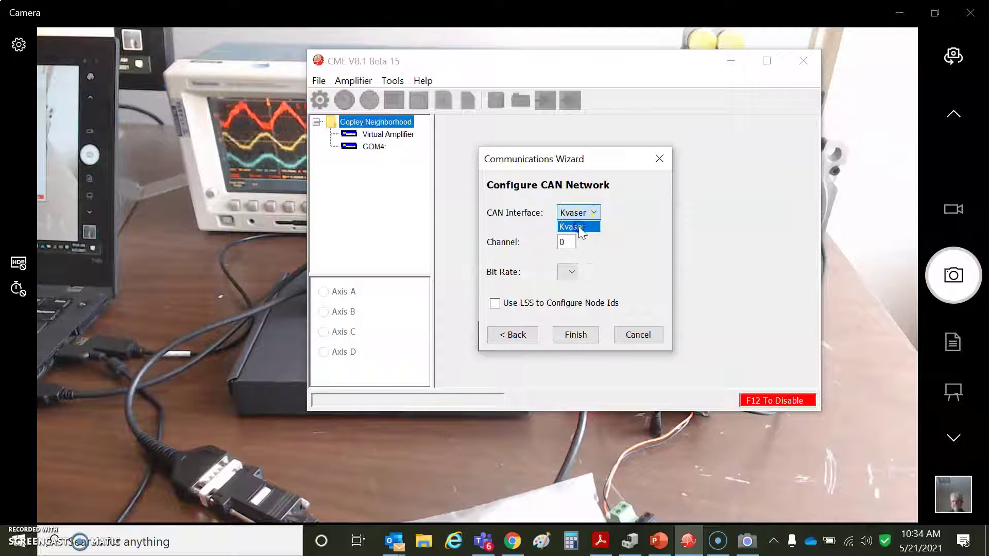
pyautogui.click(571, 272)
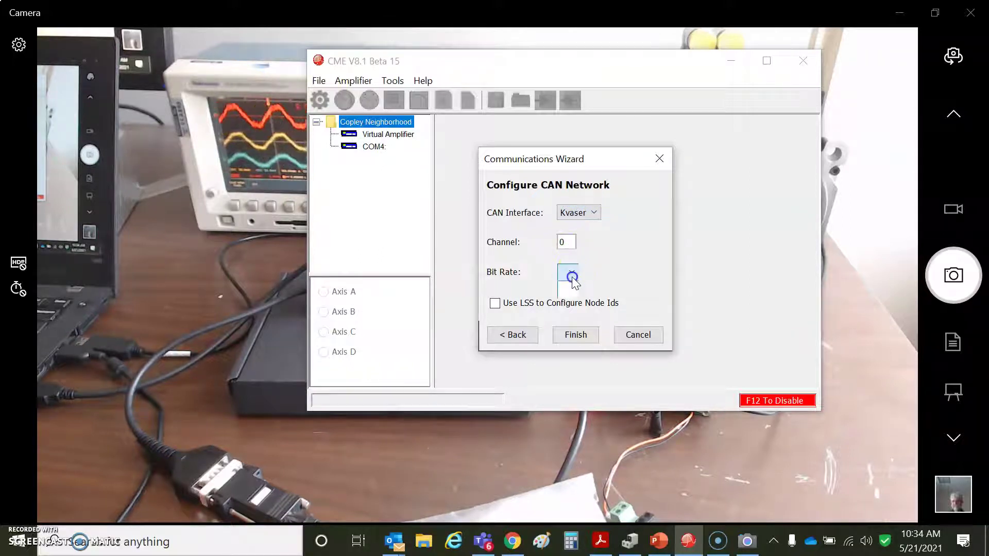
pyautogui.click(611, 275)
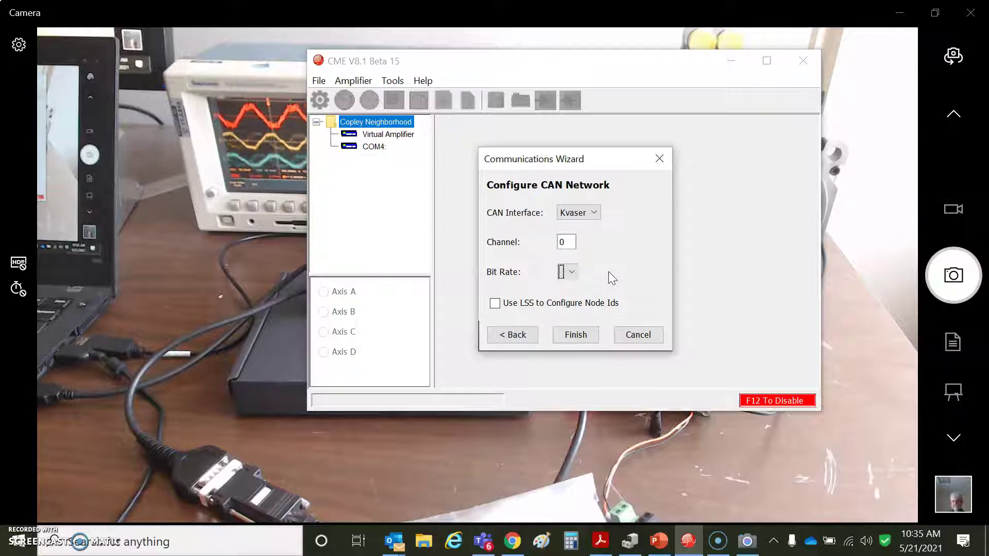
pyautogui.click(592, 304)
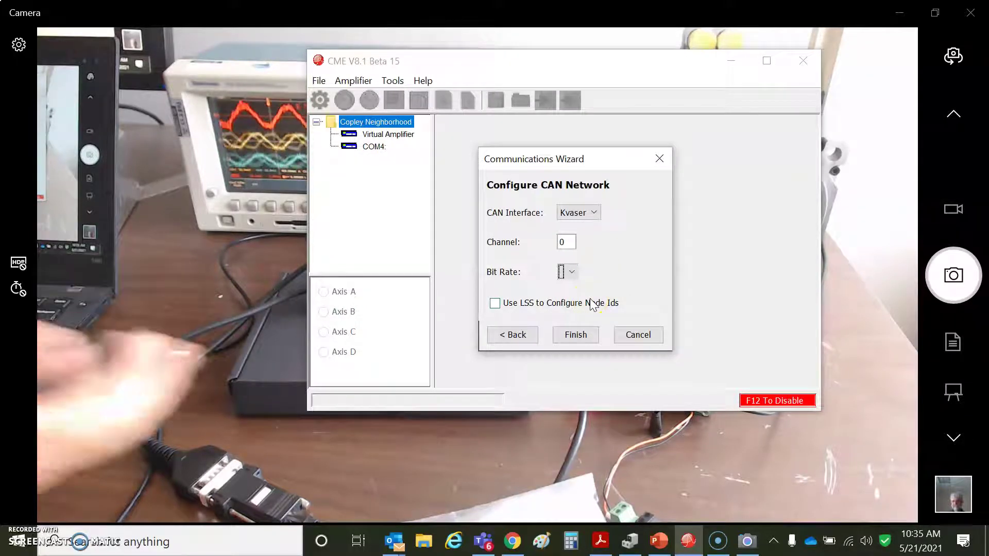
pyautogui.click(572, 338)
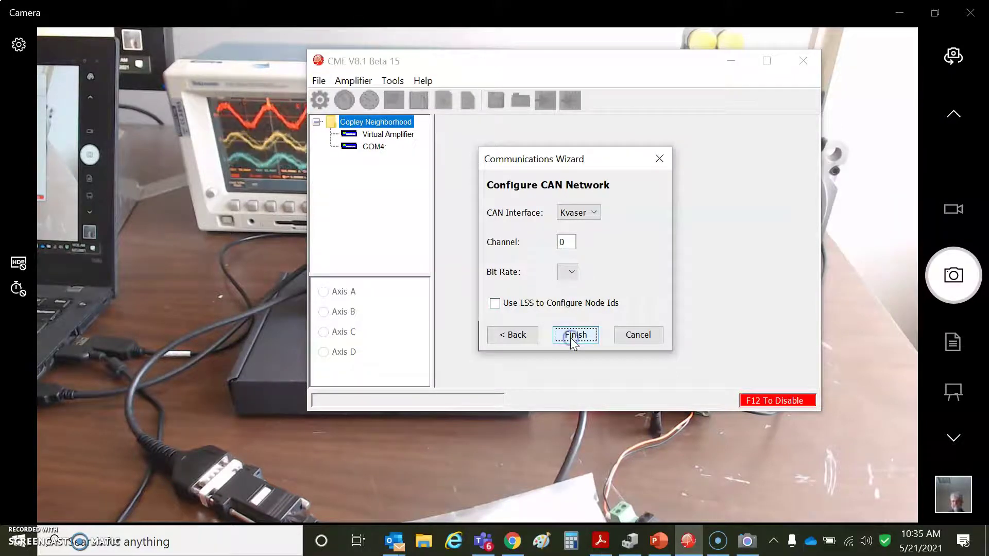
pyautogui.click(660, 159)
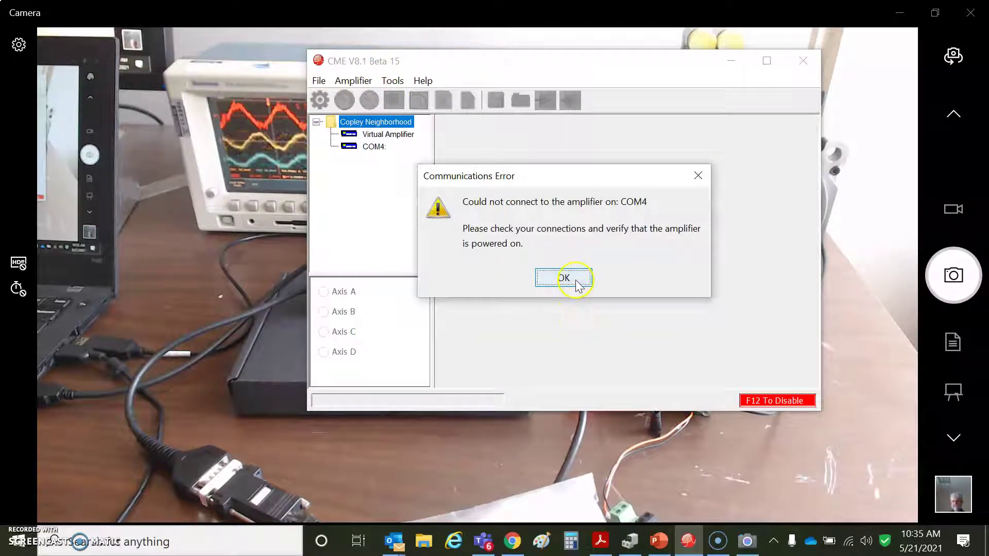
# Dismiss the error and rerun the wizard with CAN Network, Kvaser and 1Mbit/s to reach the APV-090-30
pyautogui.click(575, 285)
pyautogui.click(393, 82)
pyautogui.click(456, 101)
pyautogui.click(535, 229)
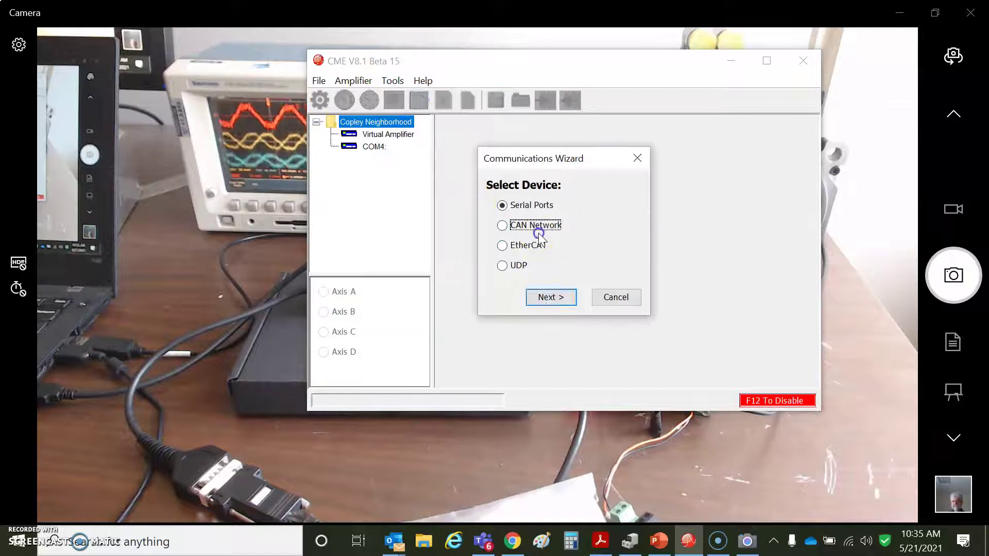
pyautogui.click(557, 300)
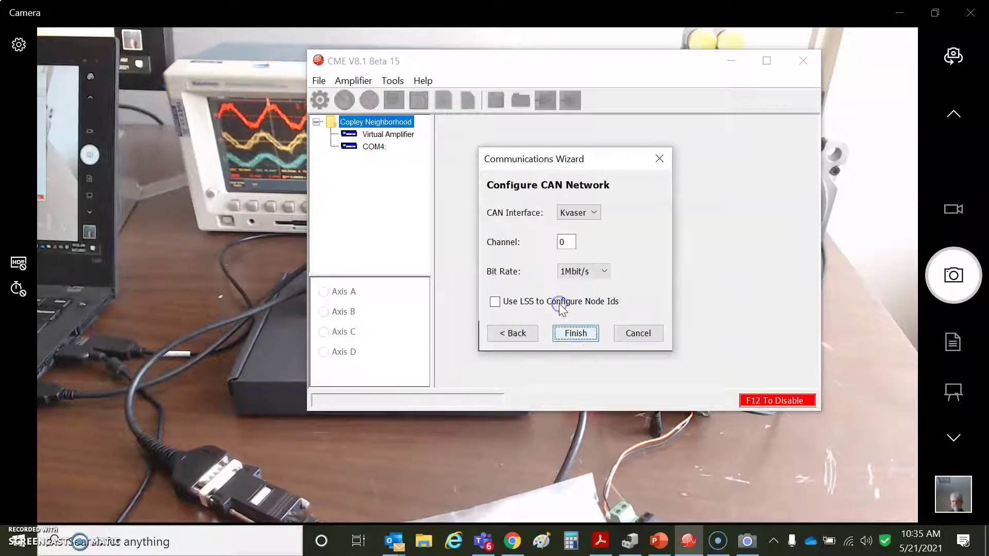
pyautogui.click(571, 333)
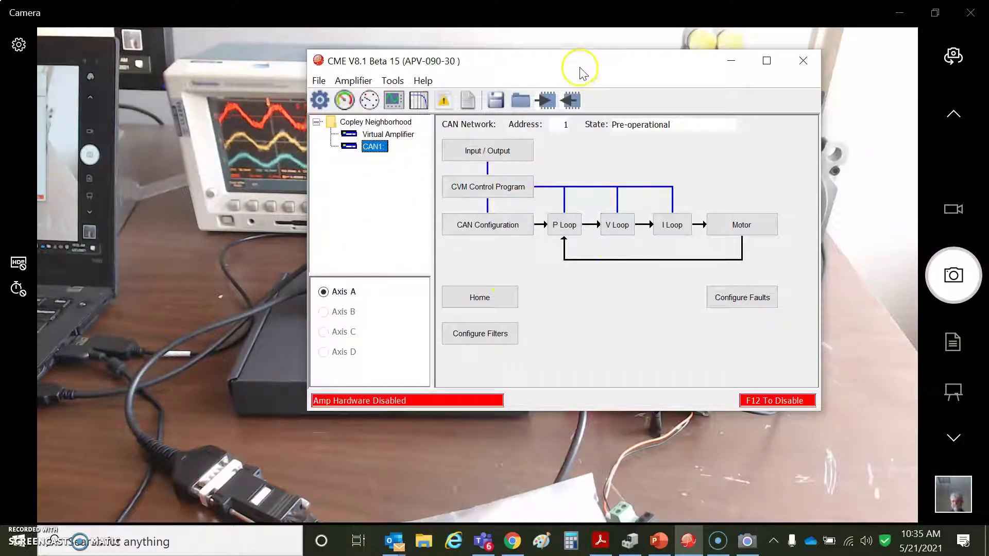
# Move and minimize CME, hide the camera view, and bring PowerPoint forward
pyautogui.moveTo(581, 69); pyautogui.dragTo(544, 122)
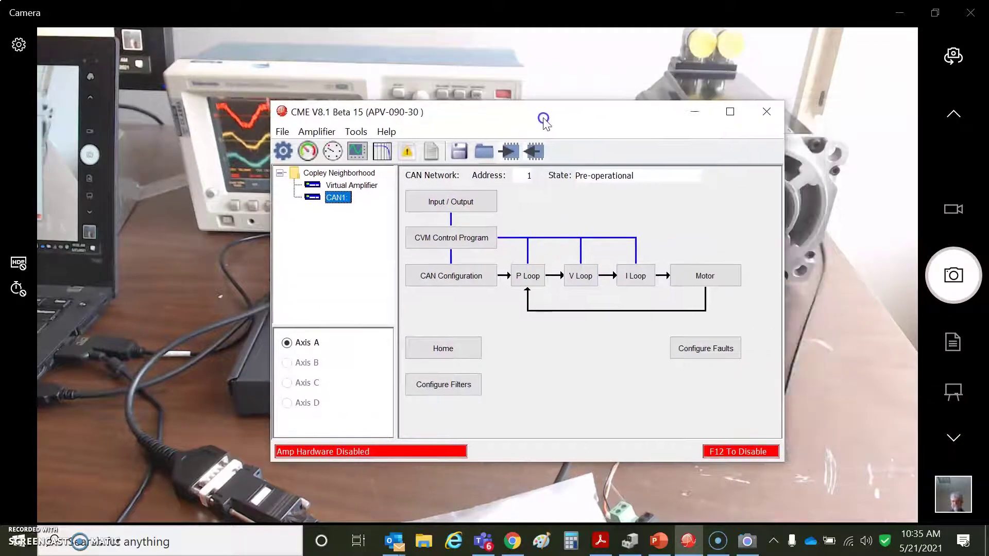
pyautogui.click(688, 115)
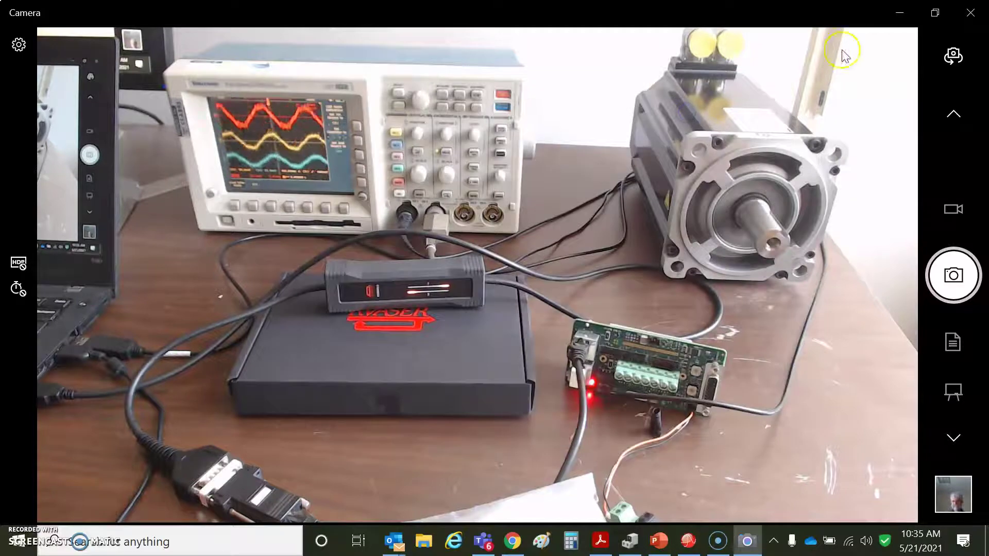
pyautogui.click(899, 12)
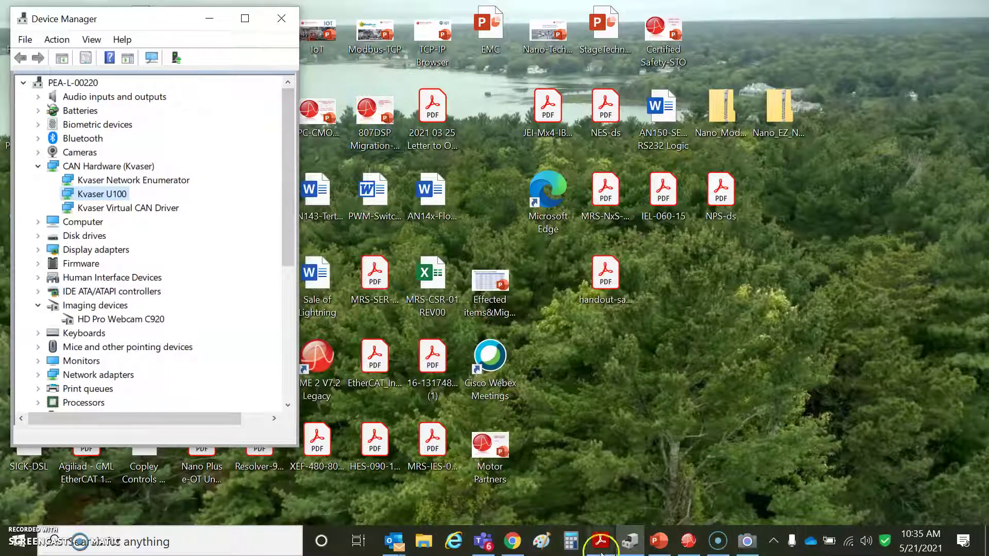
pyautogui.click(664, 544)
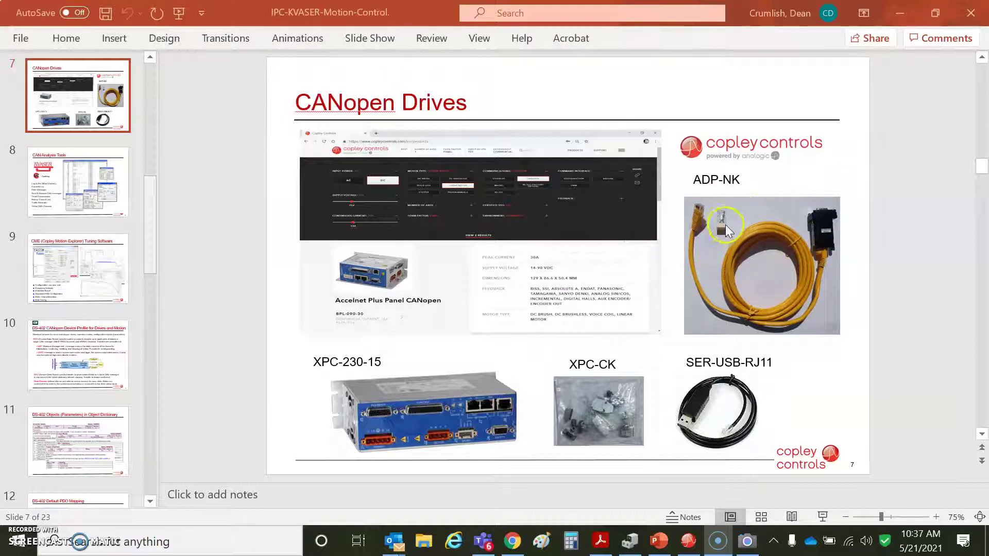
# Step through slides 8, 9 and 10: CAN Analysis Tools, CME tuning software, DS-402 device profile
pyautogui.click(726, 411)
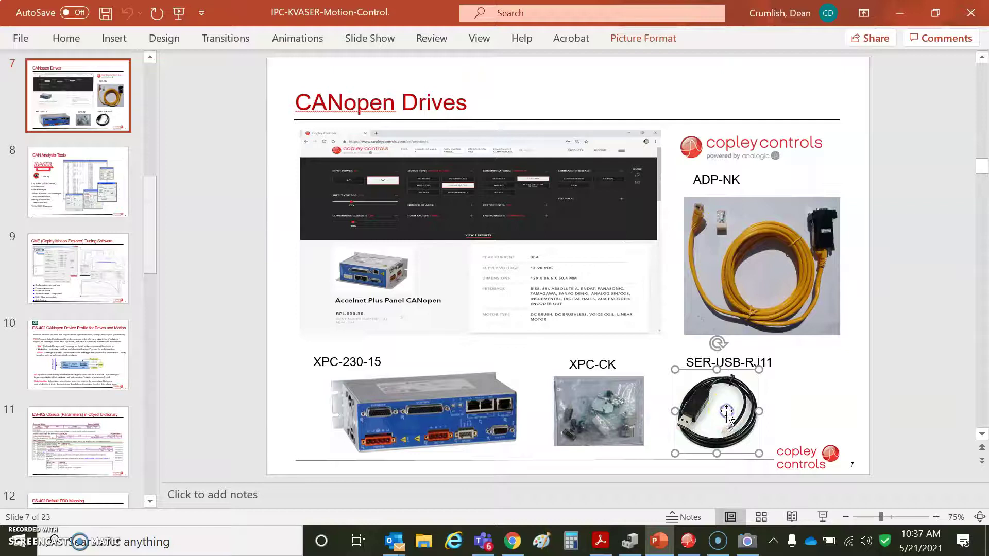
pyautogui.click(77, 183)
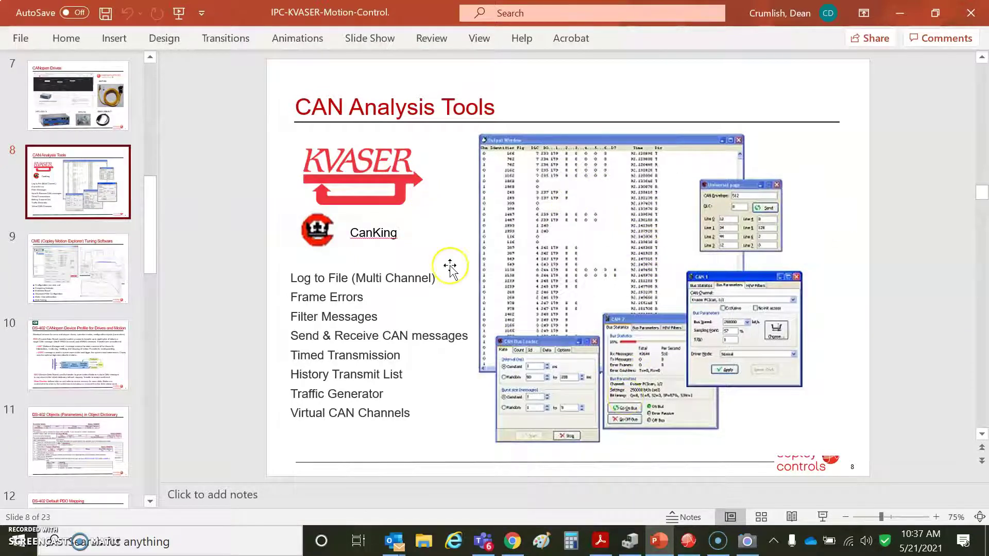
pyautogui.click(80, 281)
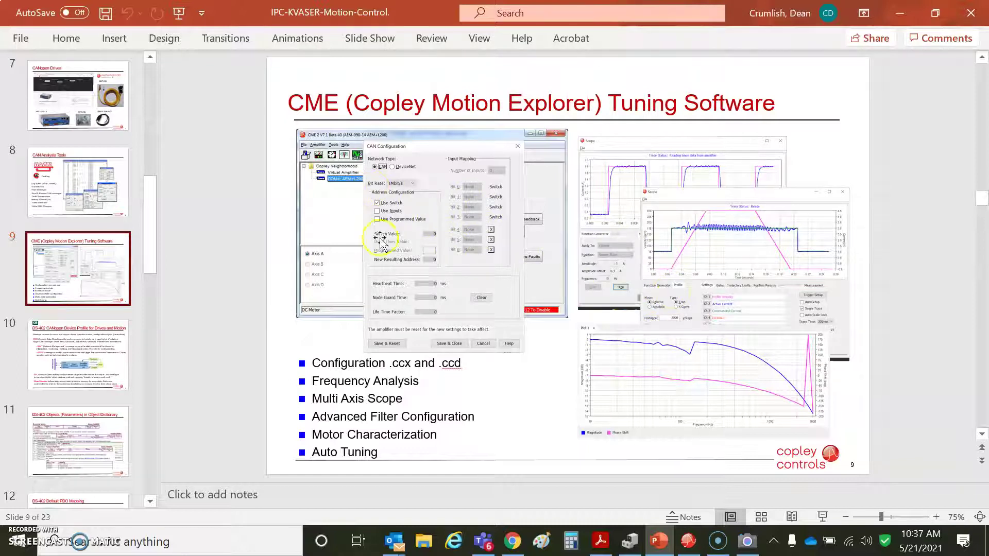
pyautogui.click(63, 366)
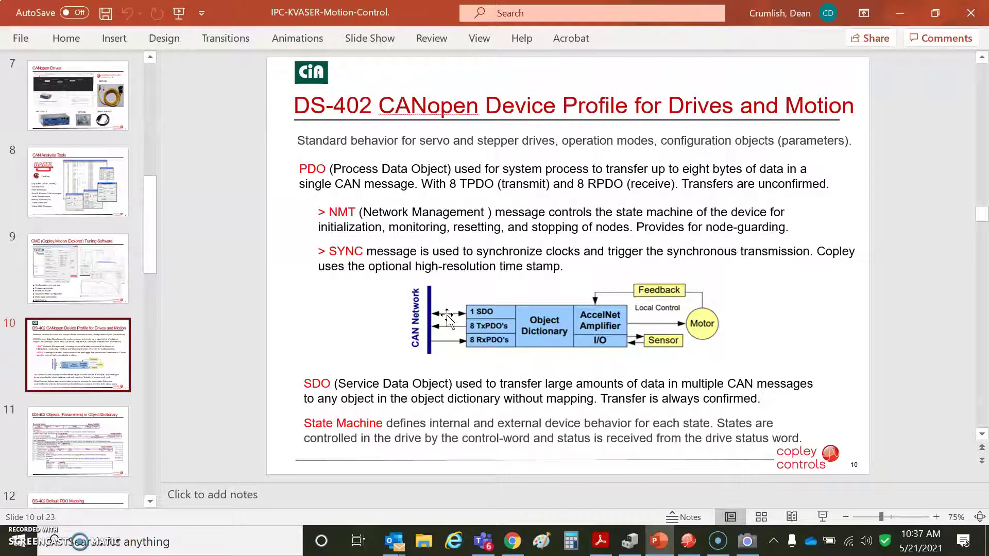
# Advance through slides 11, 12 and 13 on DS-402 objects to slide 14, CMO Software
pyautogui.click(82, 437)
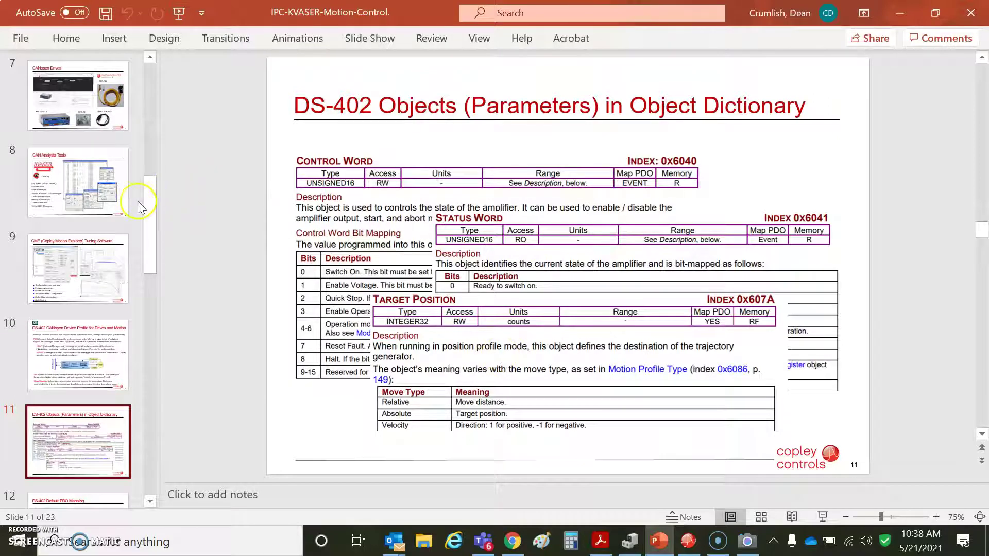
pyautogui.moveTo(150, 212); pyautogui.dragTo(153, 251)
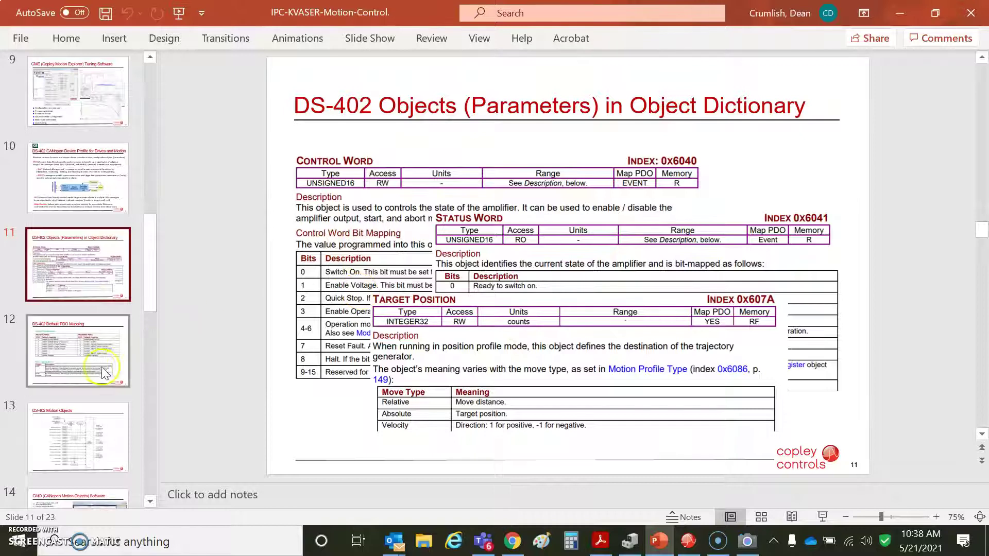
pyautogui.click(84, 361)
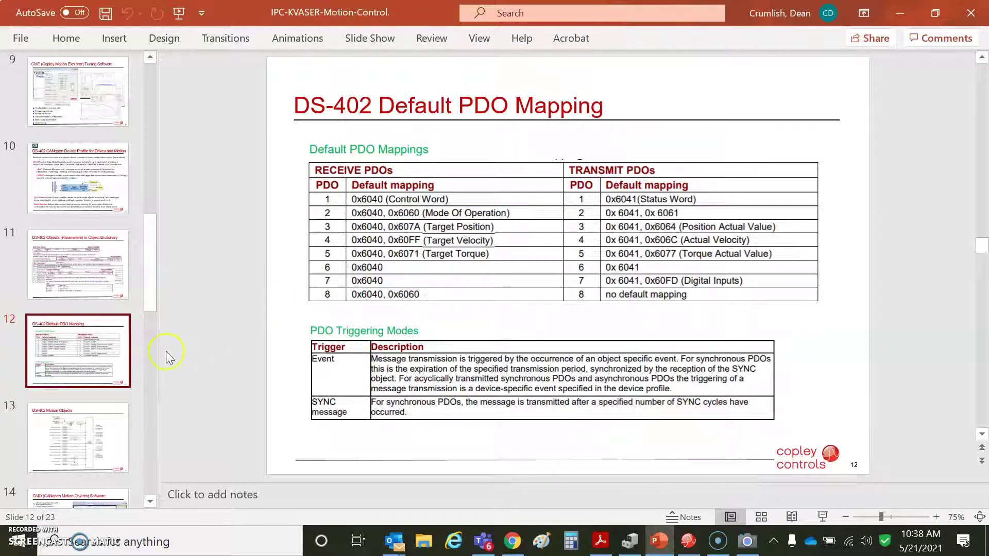
pyautogui.click(91, 431)
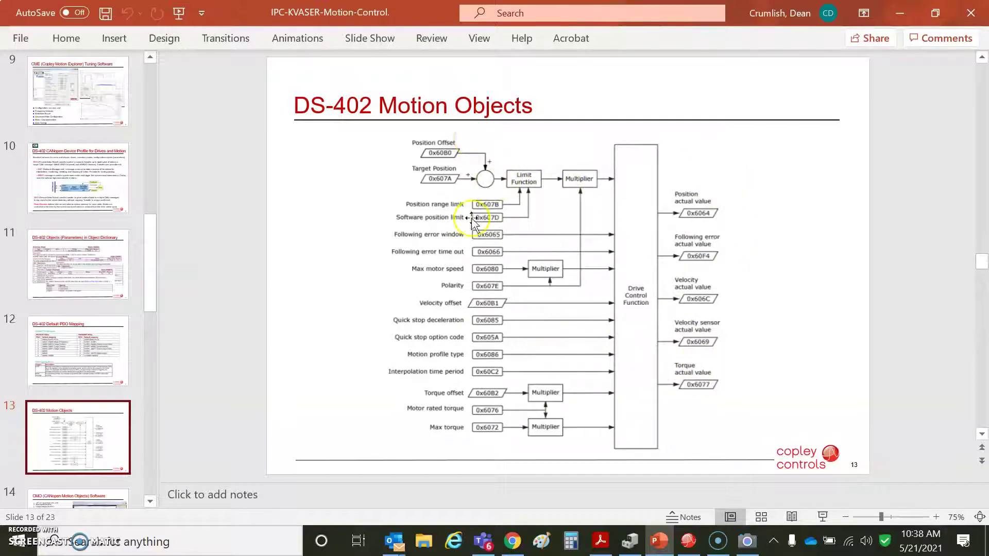
pyautogui.moveTo(154, 249); pyautogui.dragTo(149, 283)
pyautogui.click(116, 328)
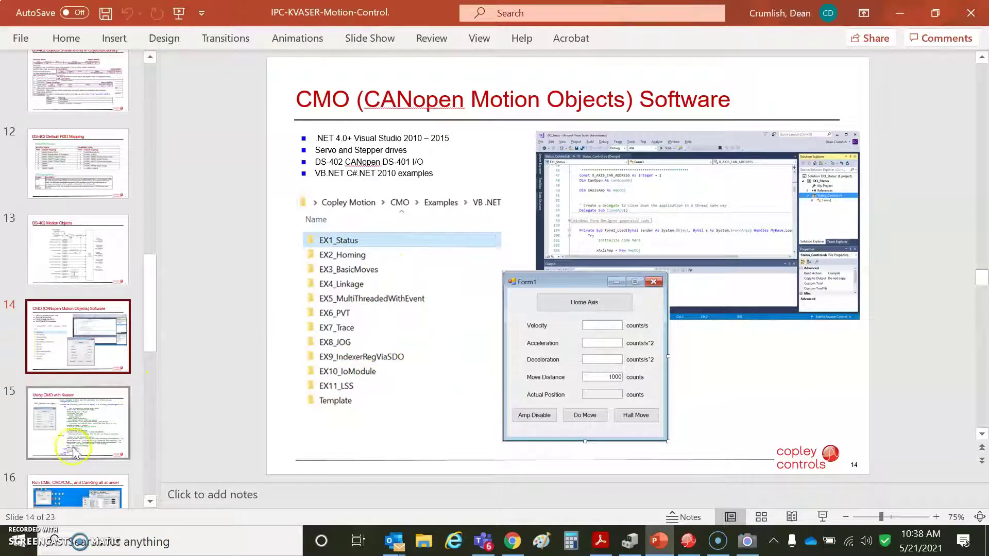
# Advance through the Using CMO with Kvaser and CanKing slides to Training Videos and slide 18
pyautogui.click(82, 421)
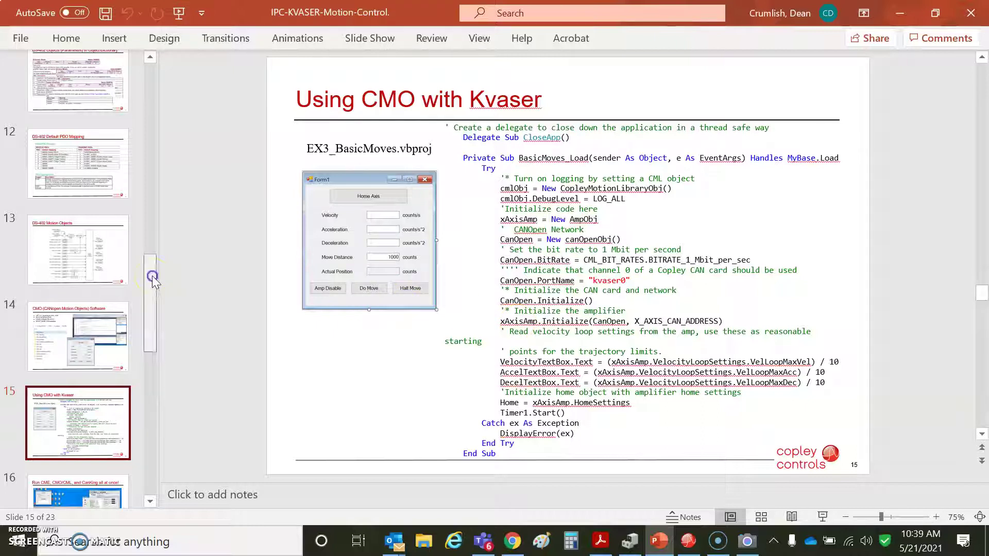
pyautogui.moveTo(153, 276); pyautogui.dragTo(151, 308)
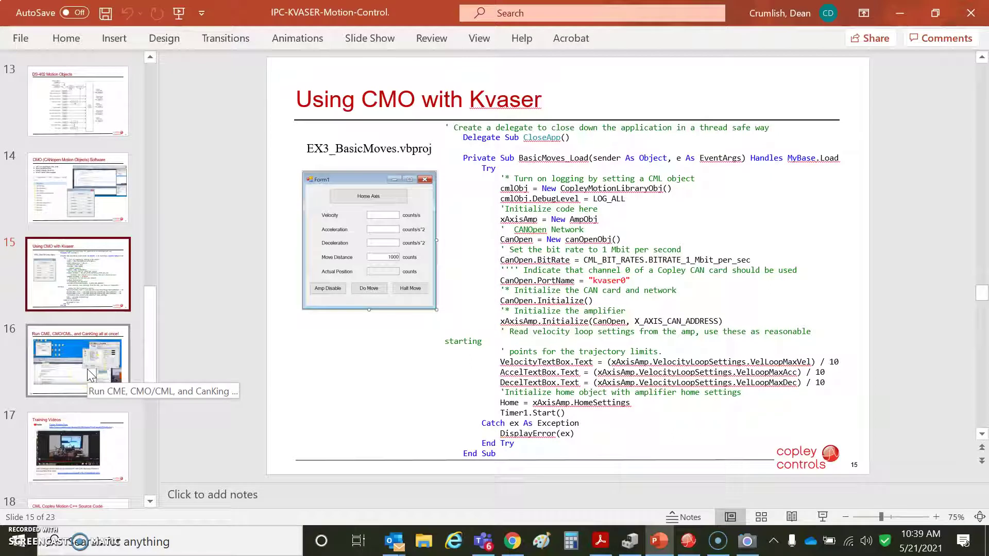
pyautogui.click(88, 368)
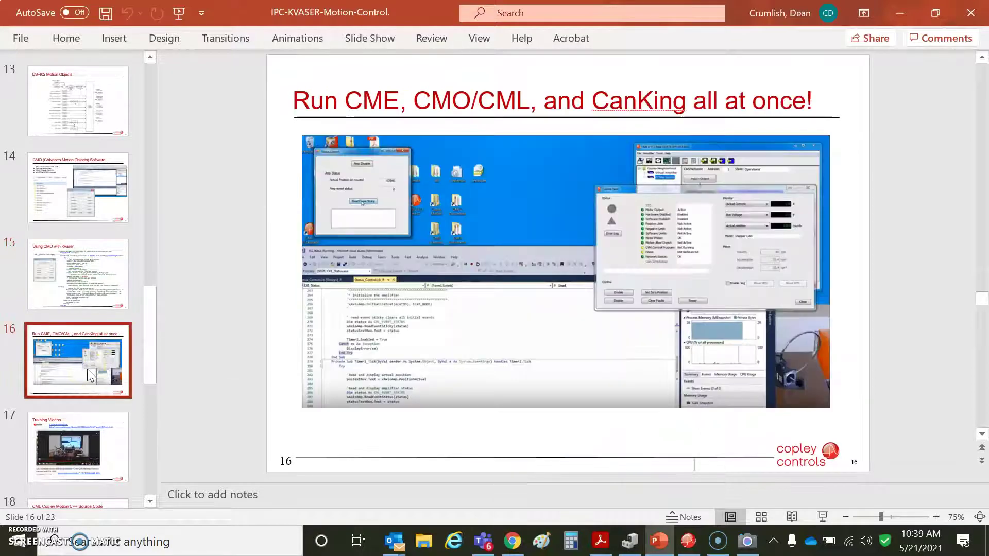
pyautogui.click(485, 204)
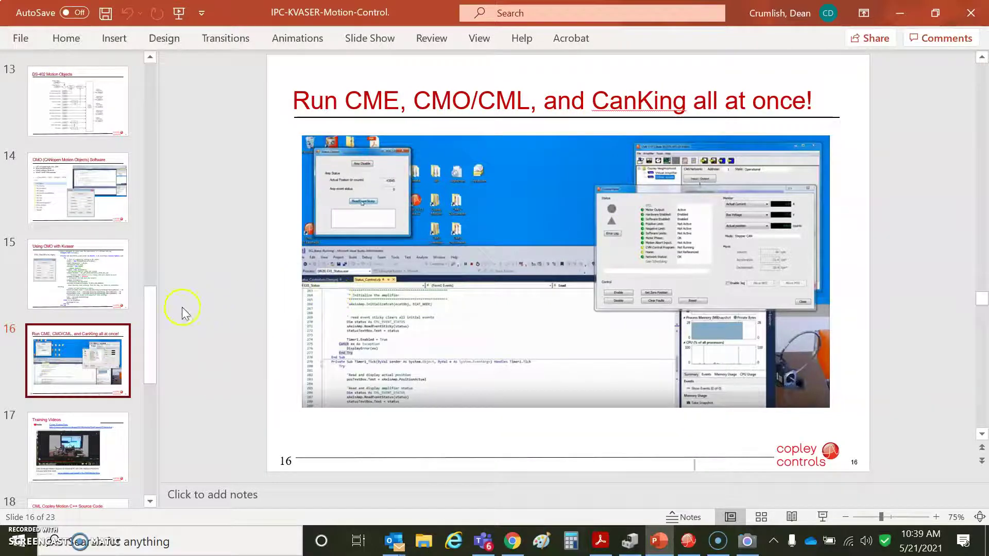
pyautogui.moveTo(145, 309); pyautogui.dragTo(146, 336)
pyautogui.press('Down')
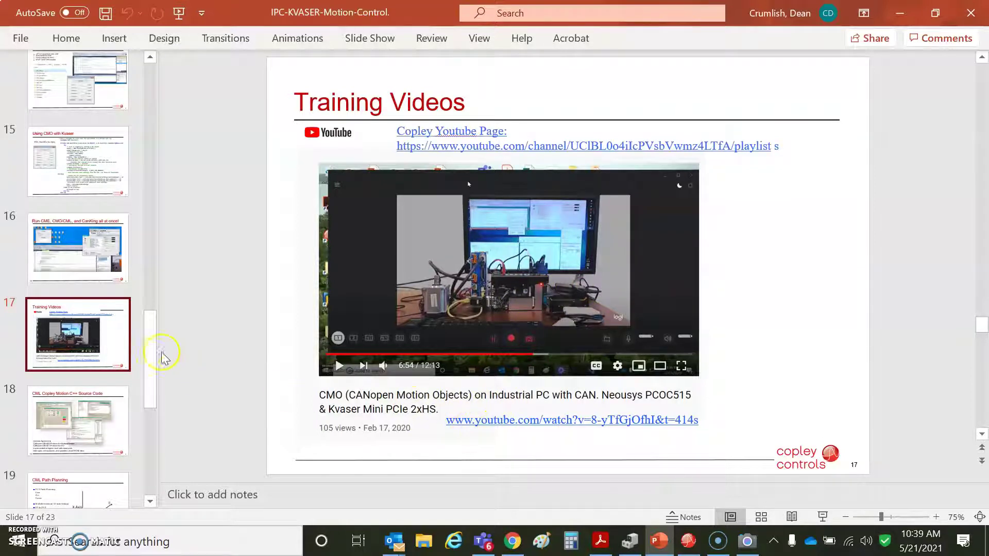
pyautogui.scroll(-3, 144, 342)
# Show slides 18 and 19, highlighting the PT to PVT bullet on CML Path Planning, then minimize PowerPoint
pyautogui.click(123, 344)
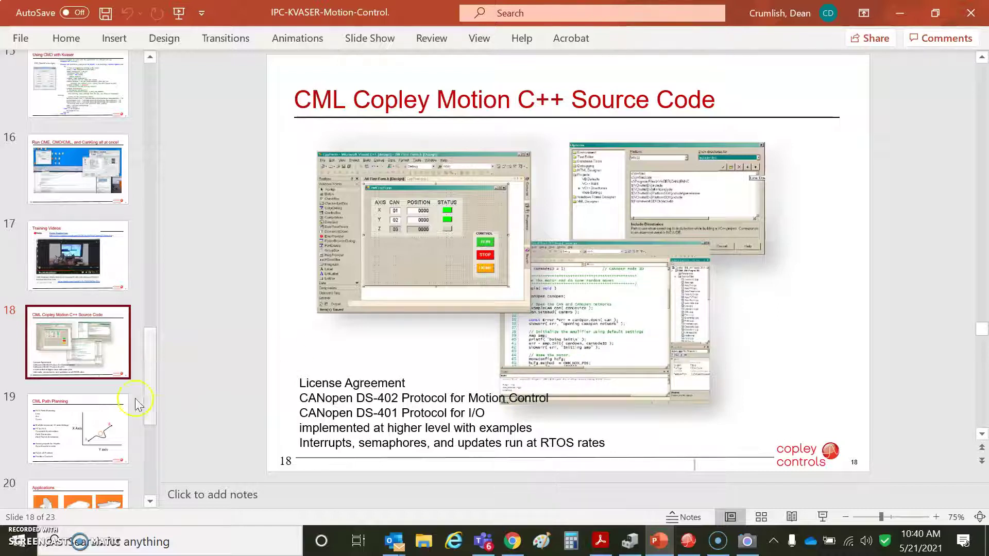
pyautogui.click(100, 420)
pyautogui.click(528, 191)
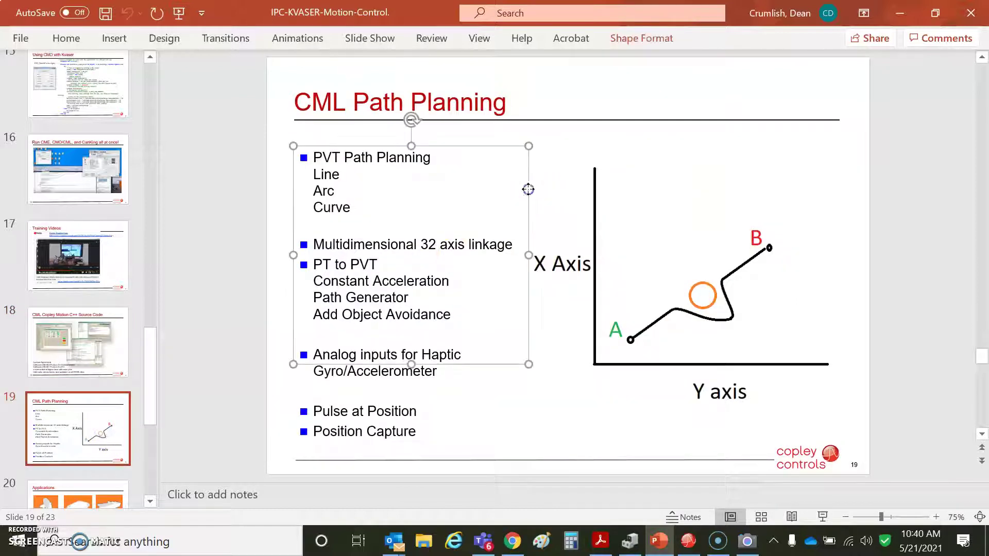
pyautogui.click(627, 232)
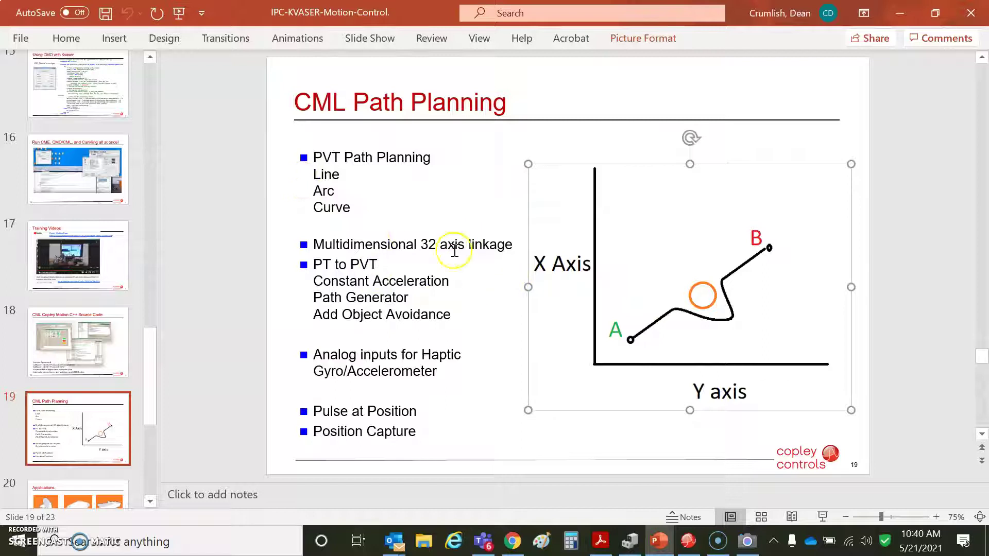
pyautogui.moveTo(314, 265); pyautogui.dragTo(380, 264)
pyautogui.click(408, 375)
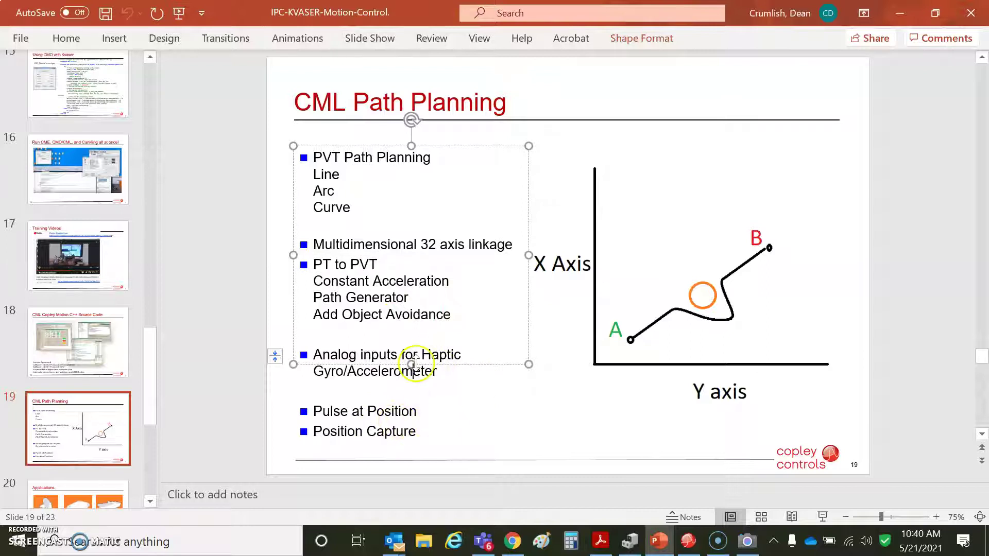
pyautogui.moveTo(149, 354); pyautogui.dragTo(147, 386)
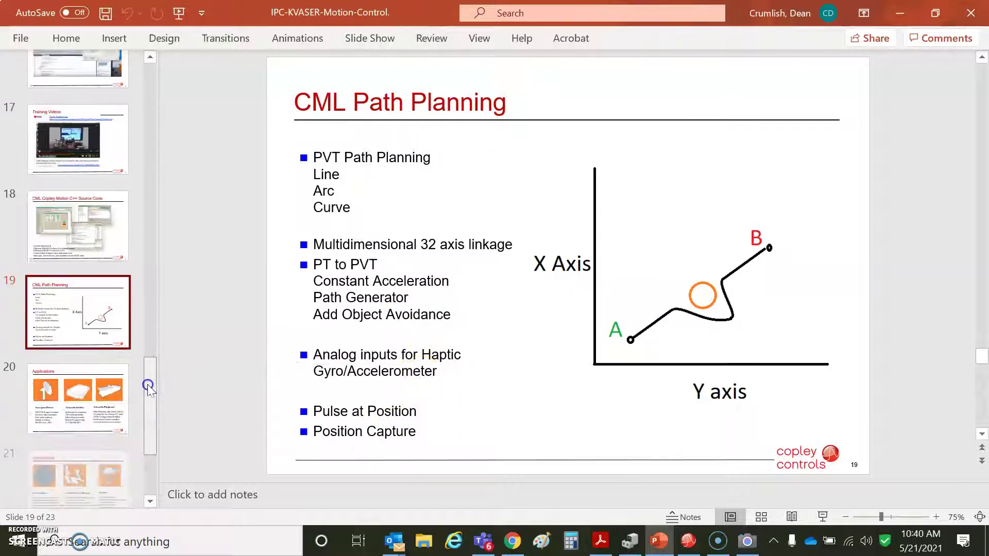
pyautogui.click(900, 12)
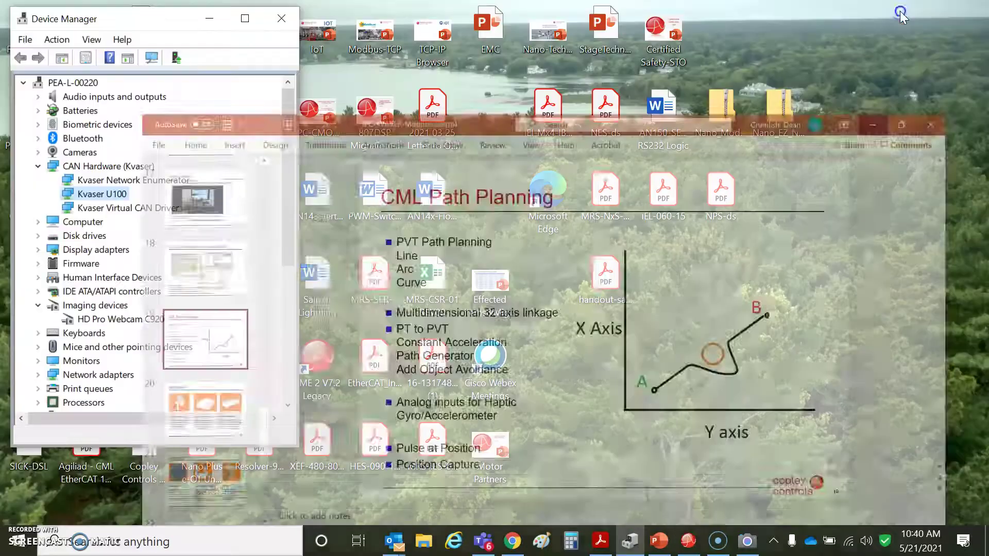
# Open the Kvaser U100 properties in Device Manager, move the dialog aside, then return to the Chrome cabling guide
pyautogui.doubleClick(89, 195)
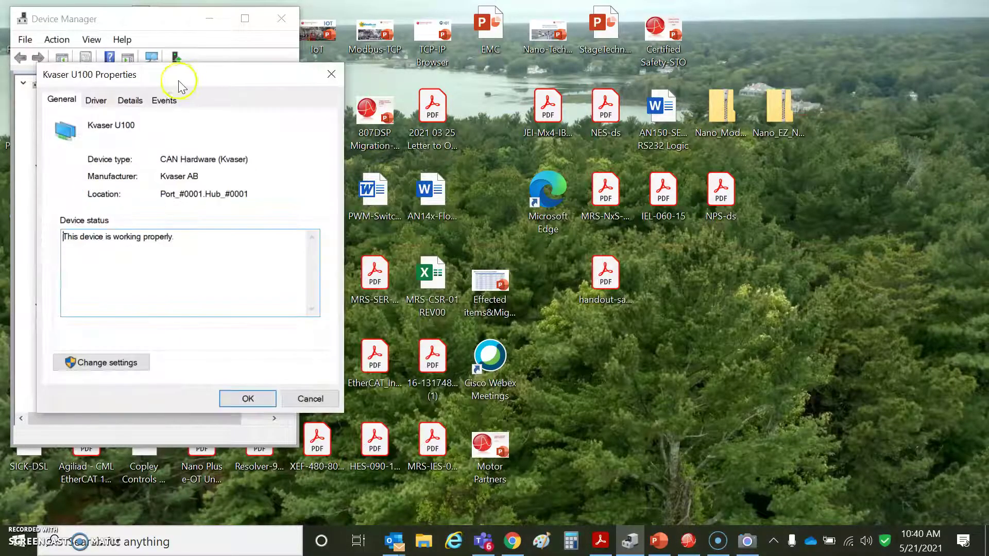
pyautogui.moveTo(180, 83); pyautogui.dragTo(414, 91)
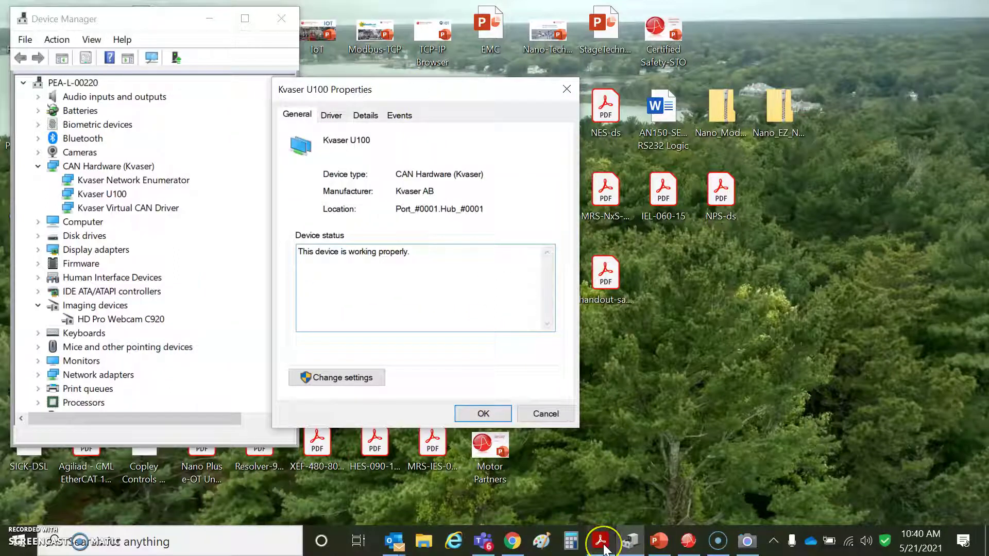
pyautogui.moveTo(603, 549)
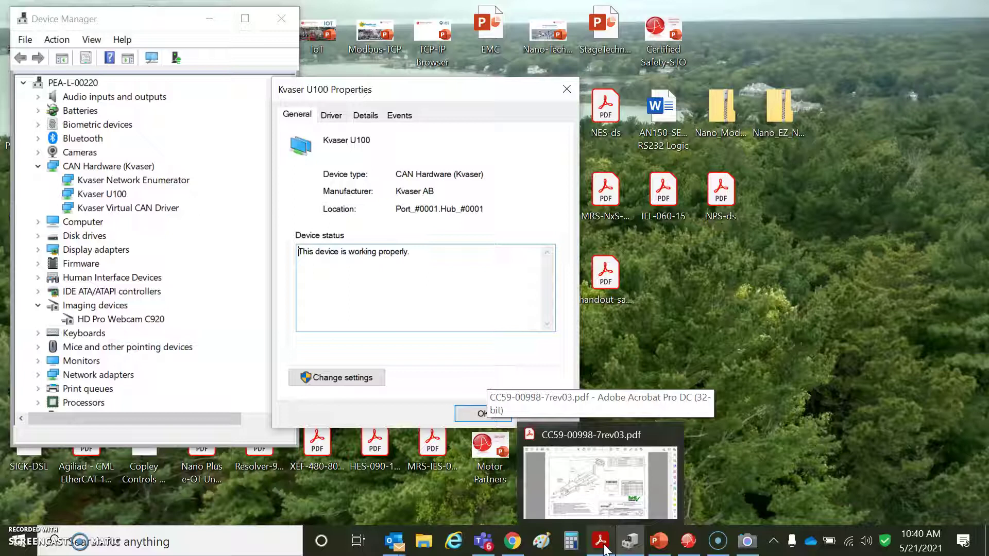
pyautogui.click(512, 540)
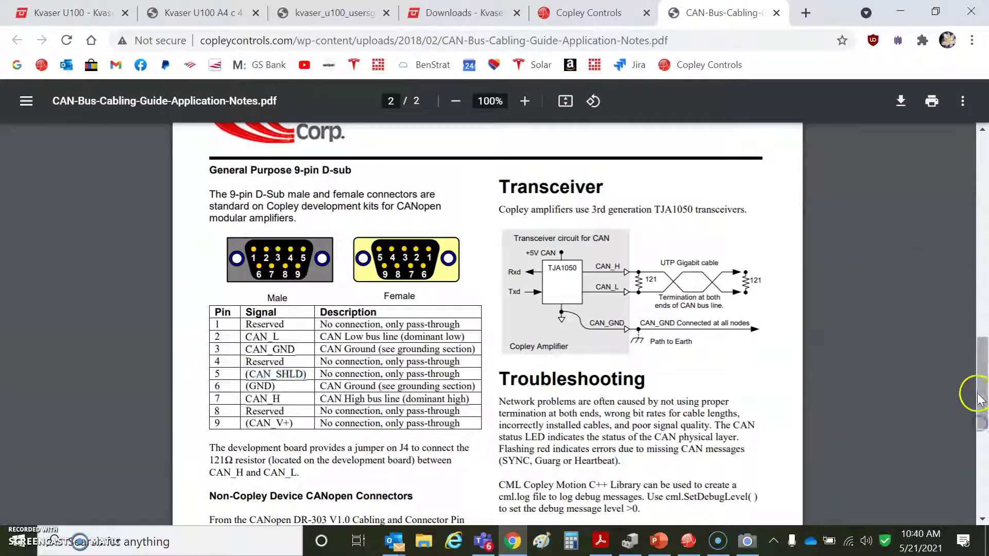
# Scroll the cabling guide to Grounding and Isolation, then switch to the live Camera bench view
pyautogui.moveTo(978, 388); pyautogui.dragTo(984, 466)
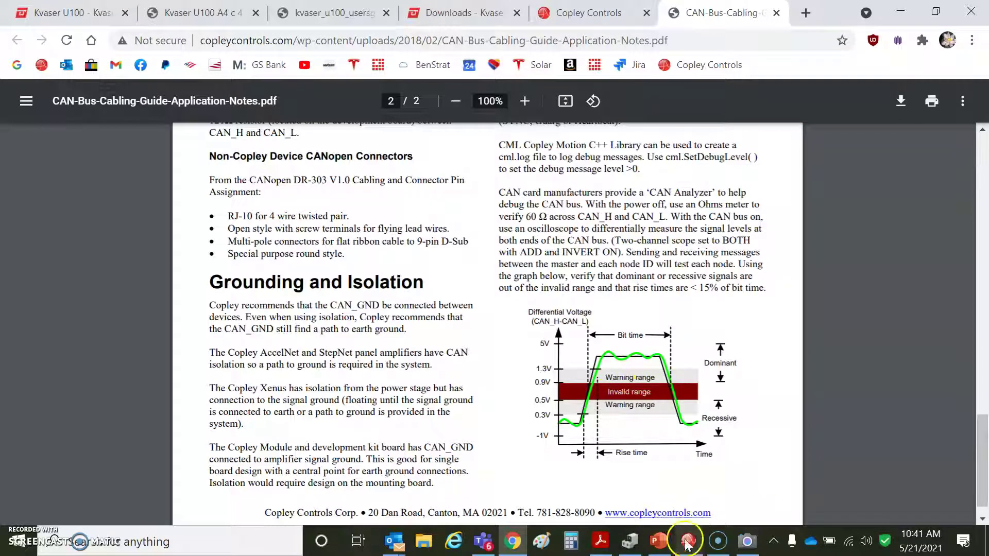
pyautogui.click(748, 542)
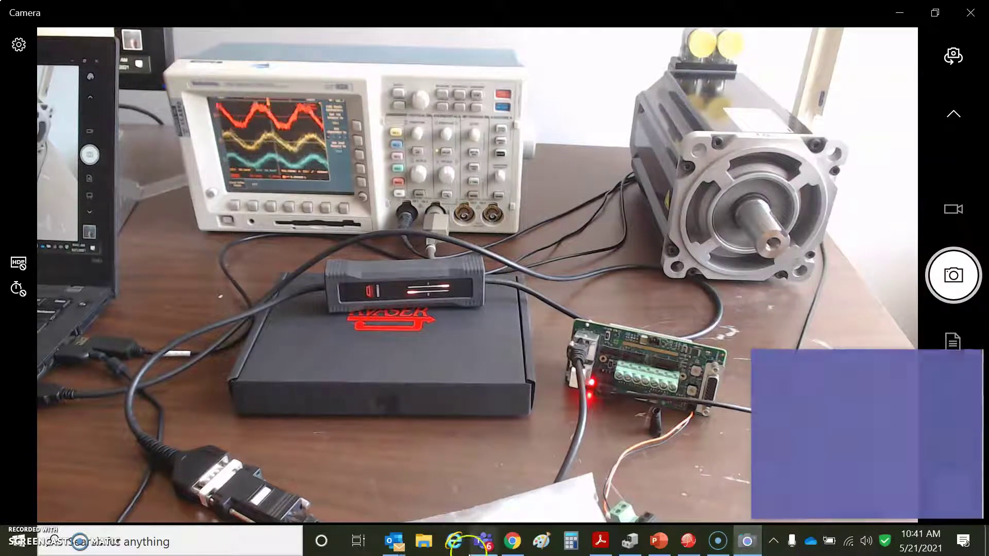
# Decline the Teams call, briefly show the RJ45-to-DB9 cable drawing, then minimize it
pyautogui.click(665, 540)
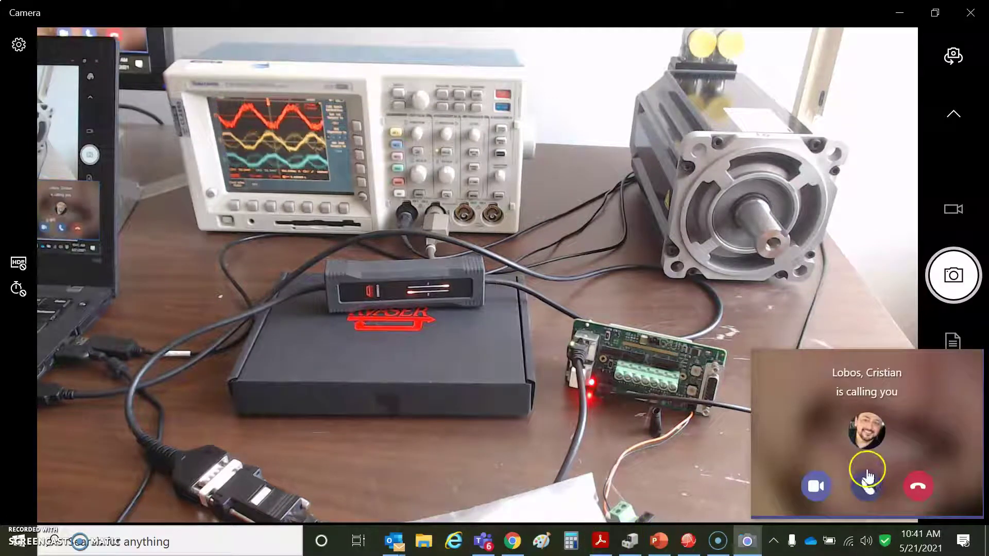
pyautogui.click(919, 485)
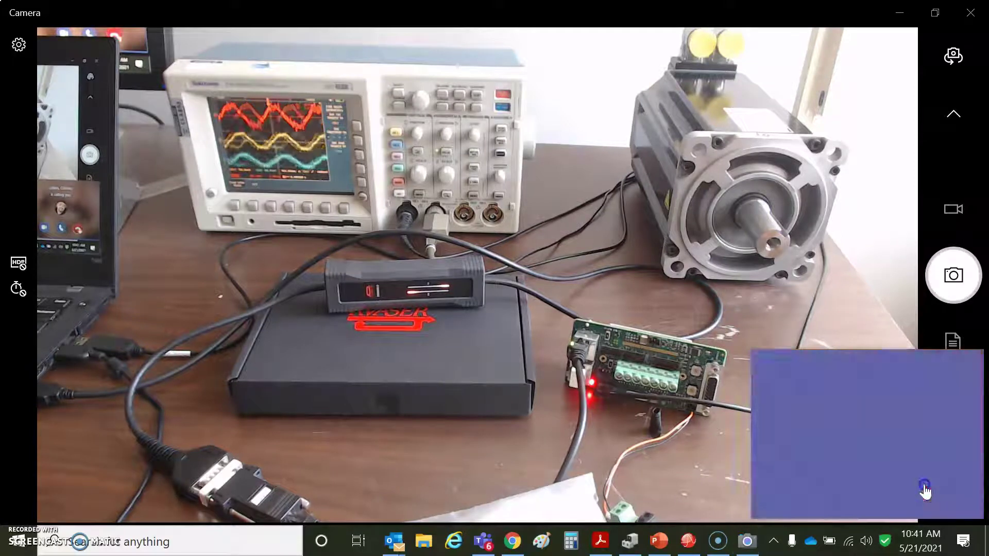
pyautogui.click(601, 540)
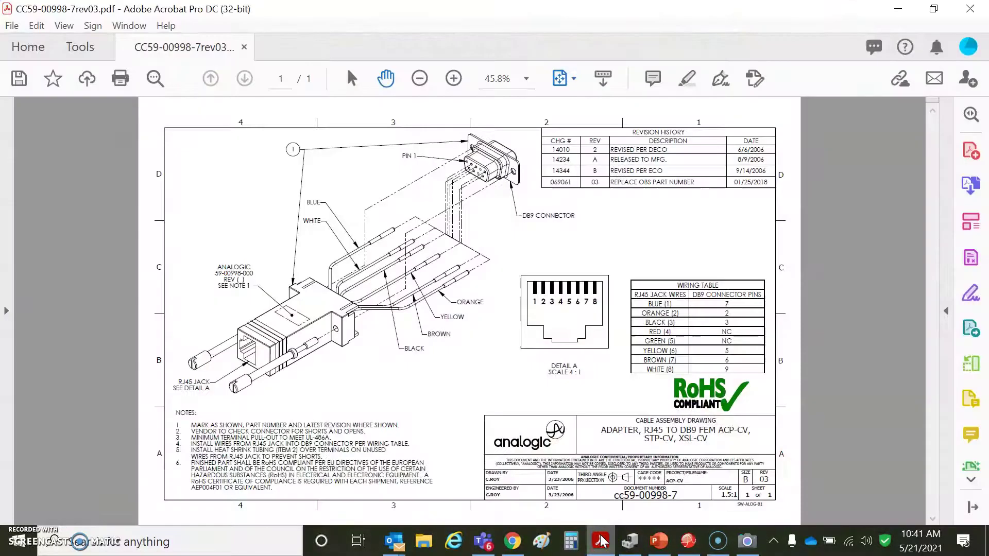
pyautogui.click(898, 9)
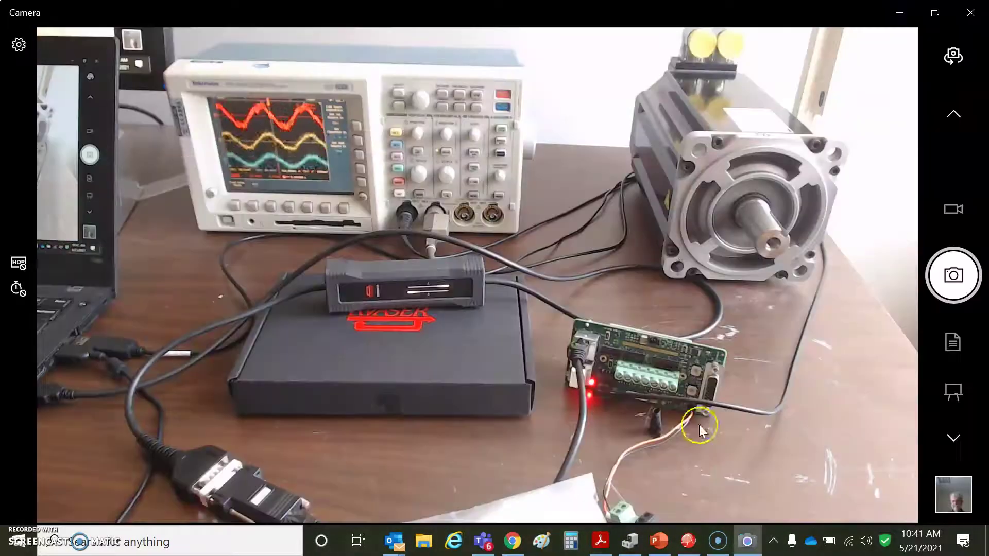
pyautogui.click(512, 539)
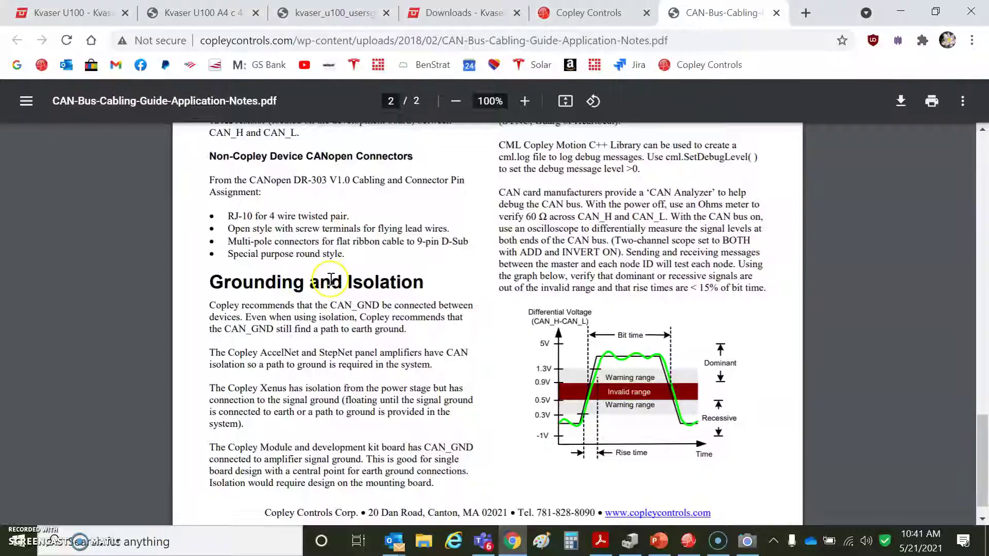